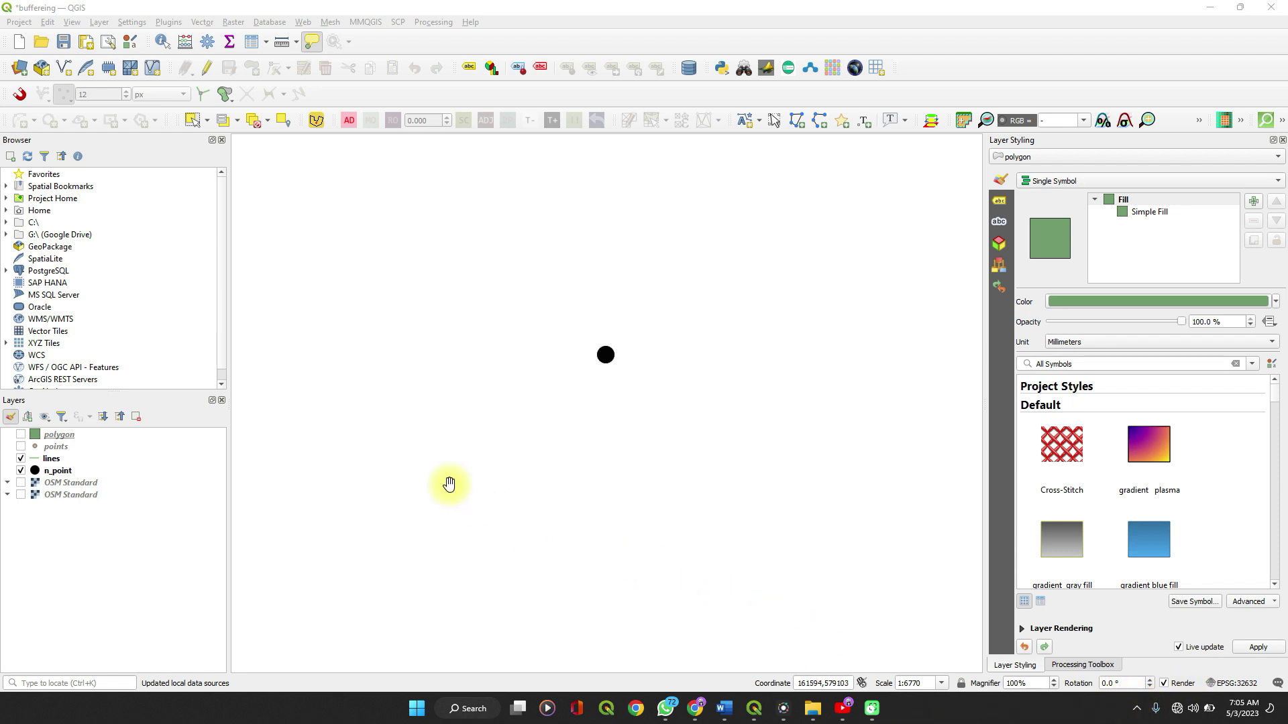
scroll(529, 409, "down", 3)
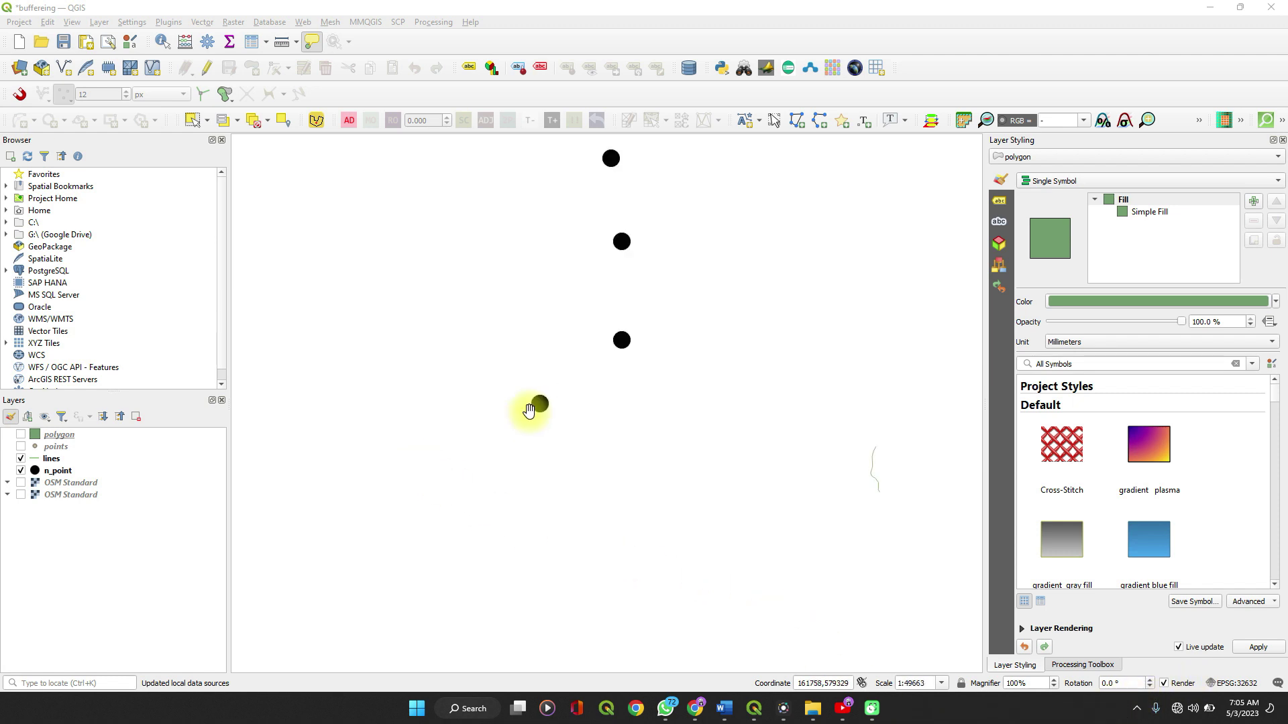
scroll(529, 409, "down", 2)
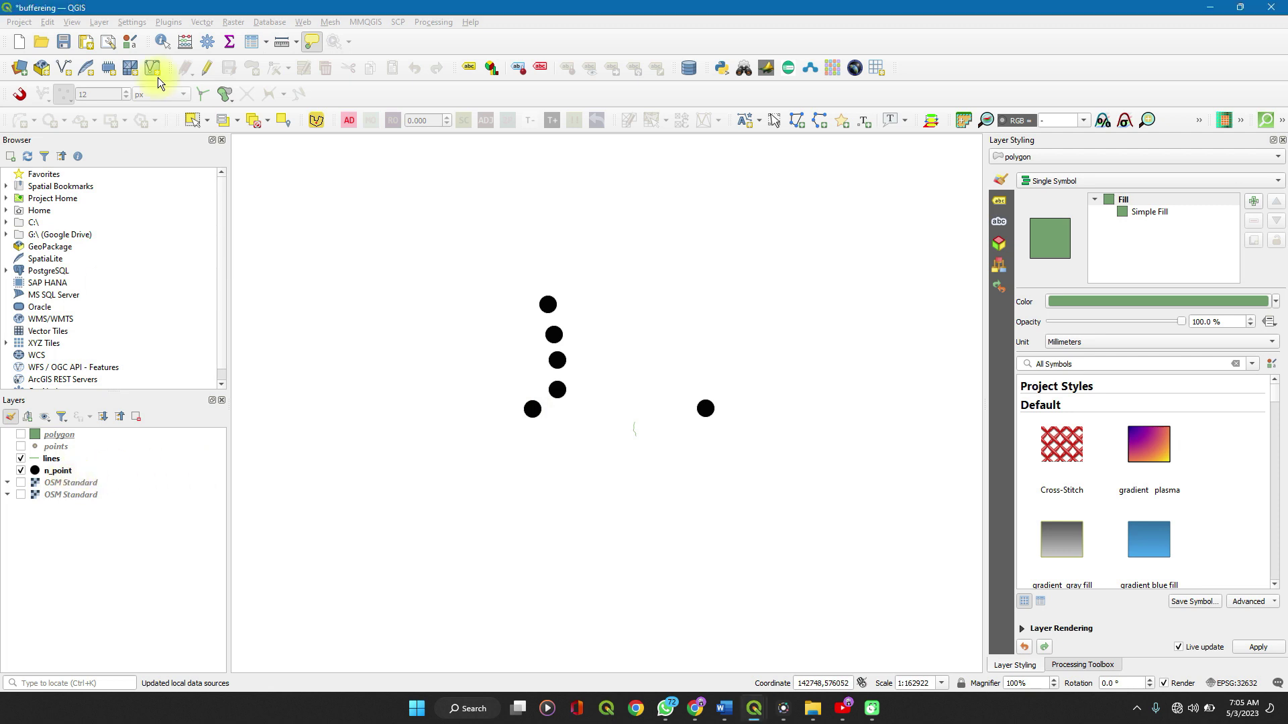
left_click(101, 21)
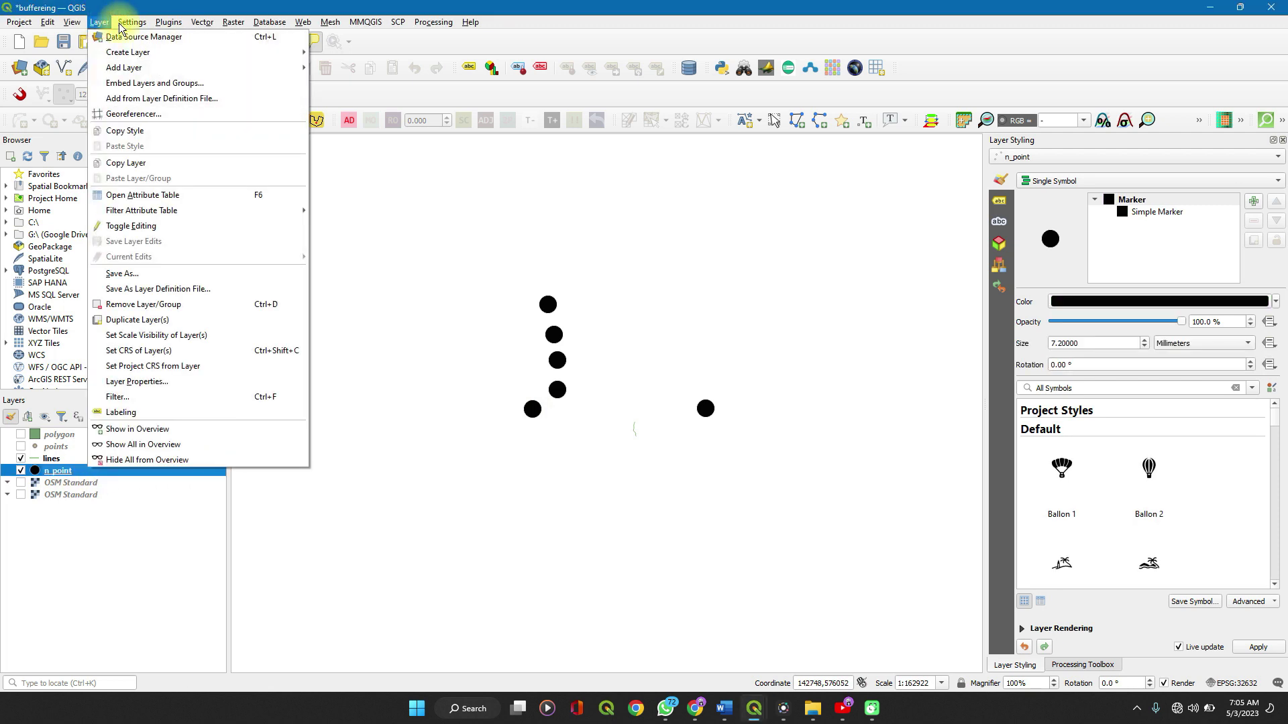
left_click(205, 24)
left_click(205, 24)
mouse_move(304, 71)
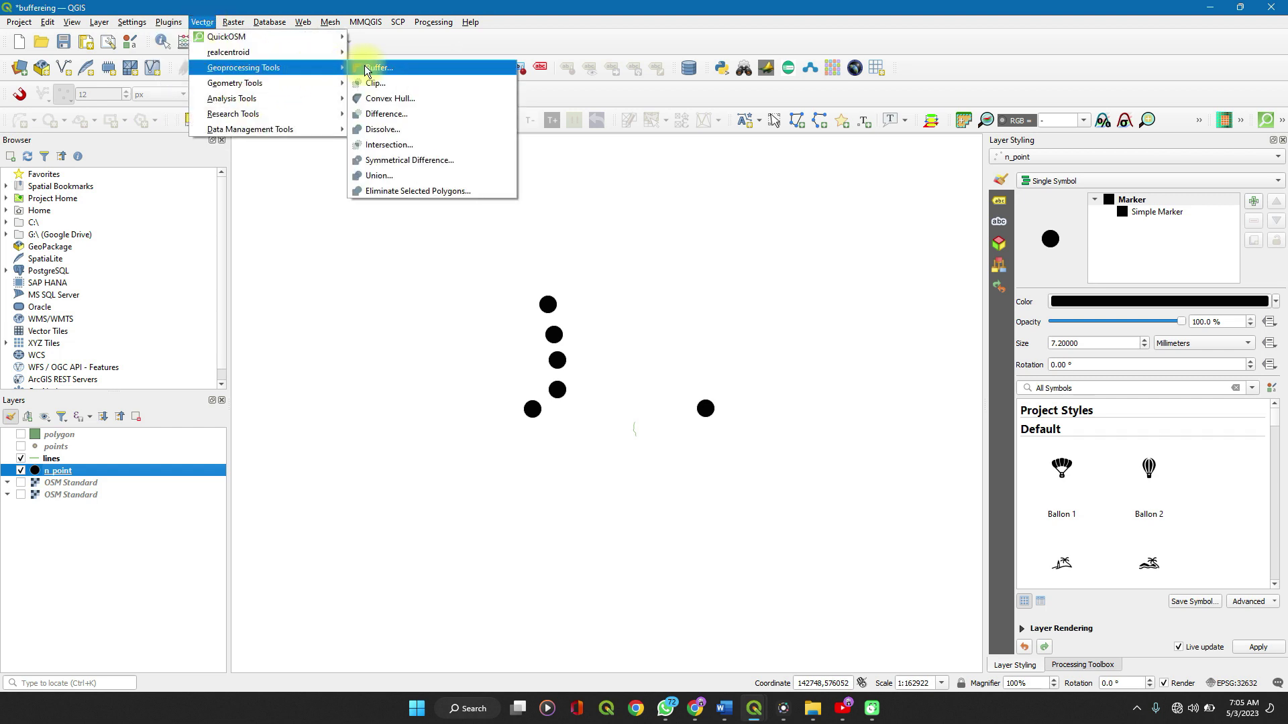
left_click(367, 68)
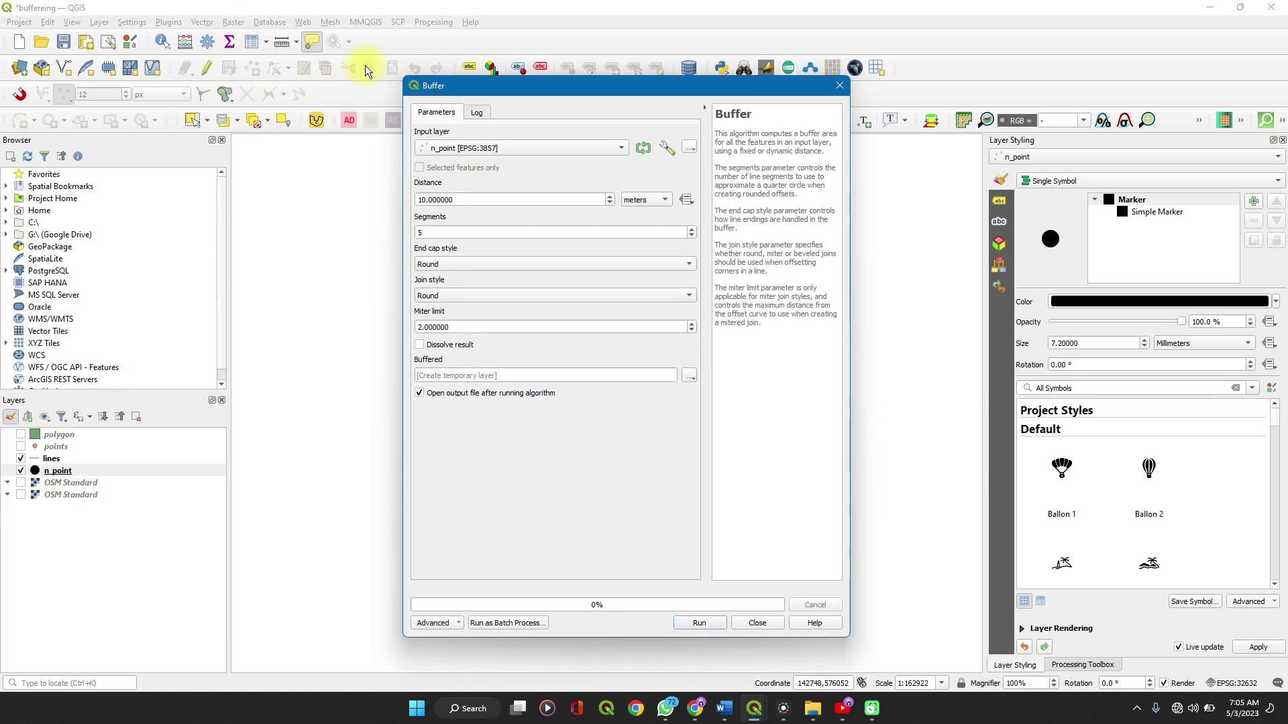
left_click(836, 88)
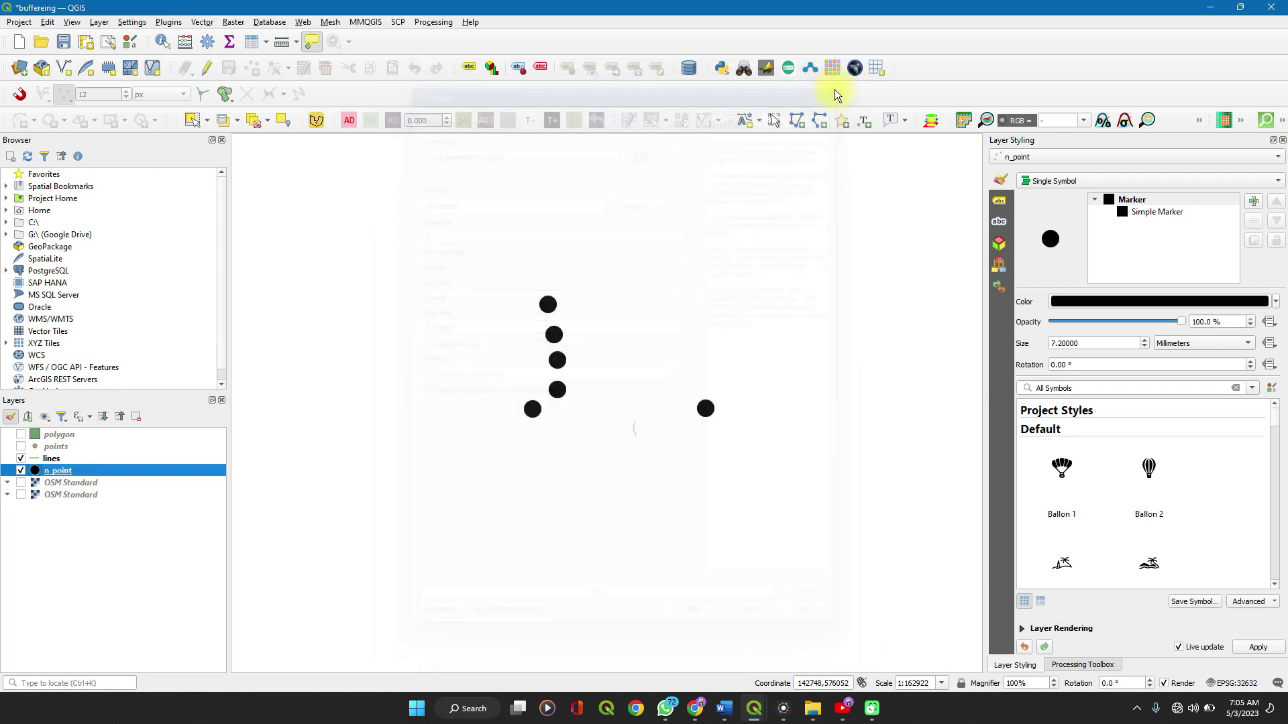
Start the vector geometry Buffer tool with n_point as the input layer.
left_click(425, 26)
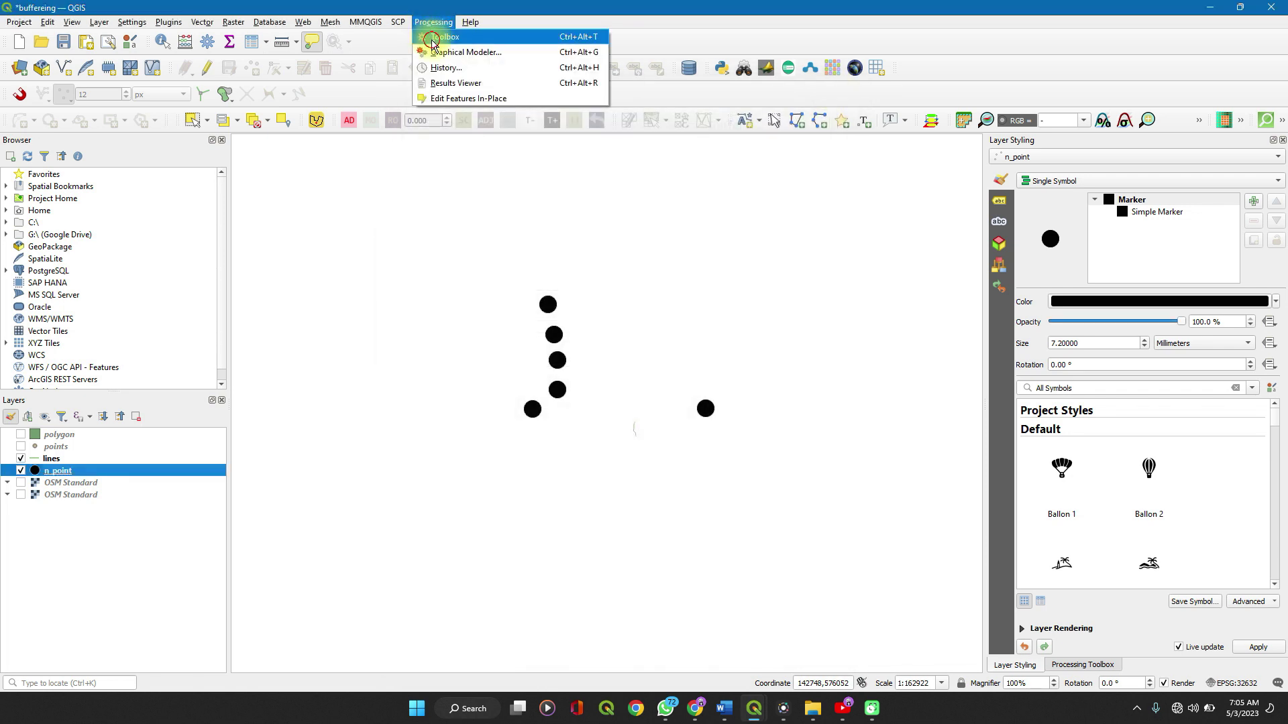
left_click(442, 37)
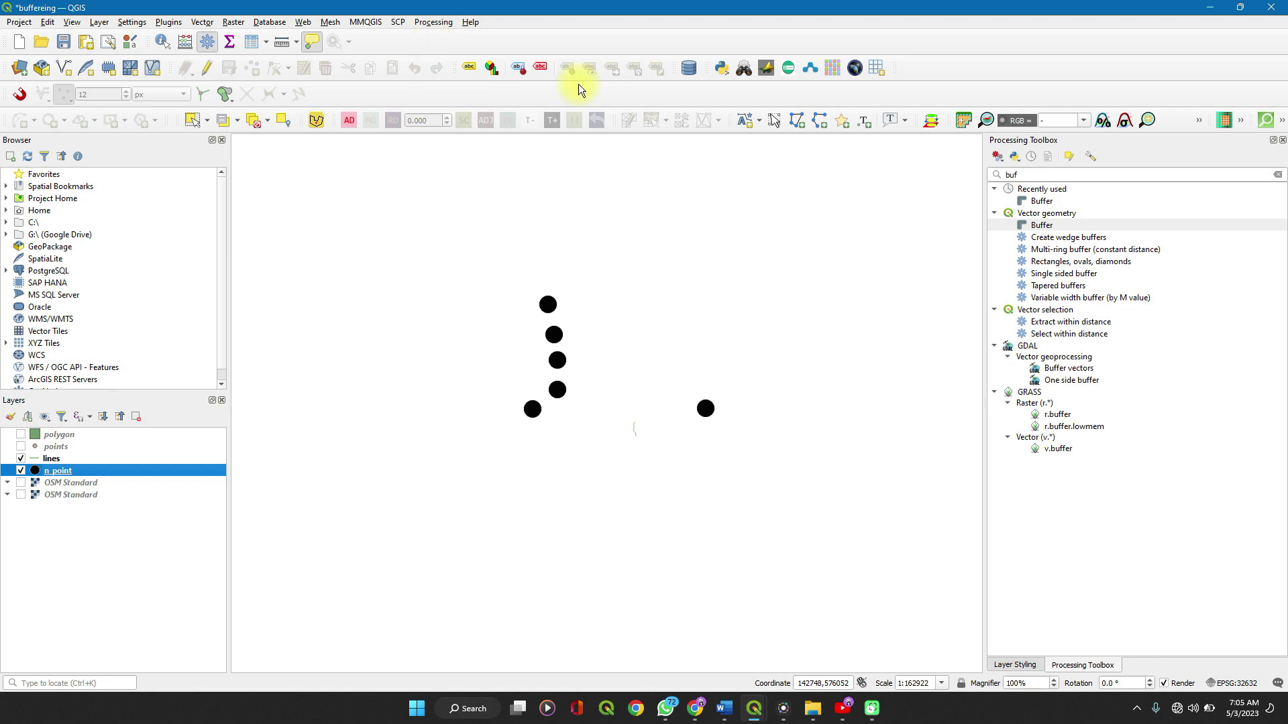
double_click(1040, 226)
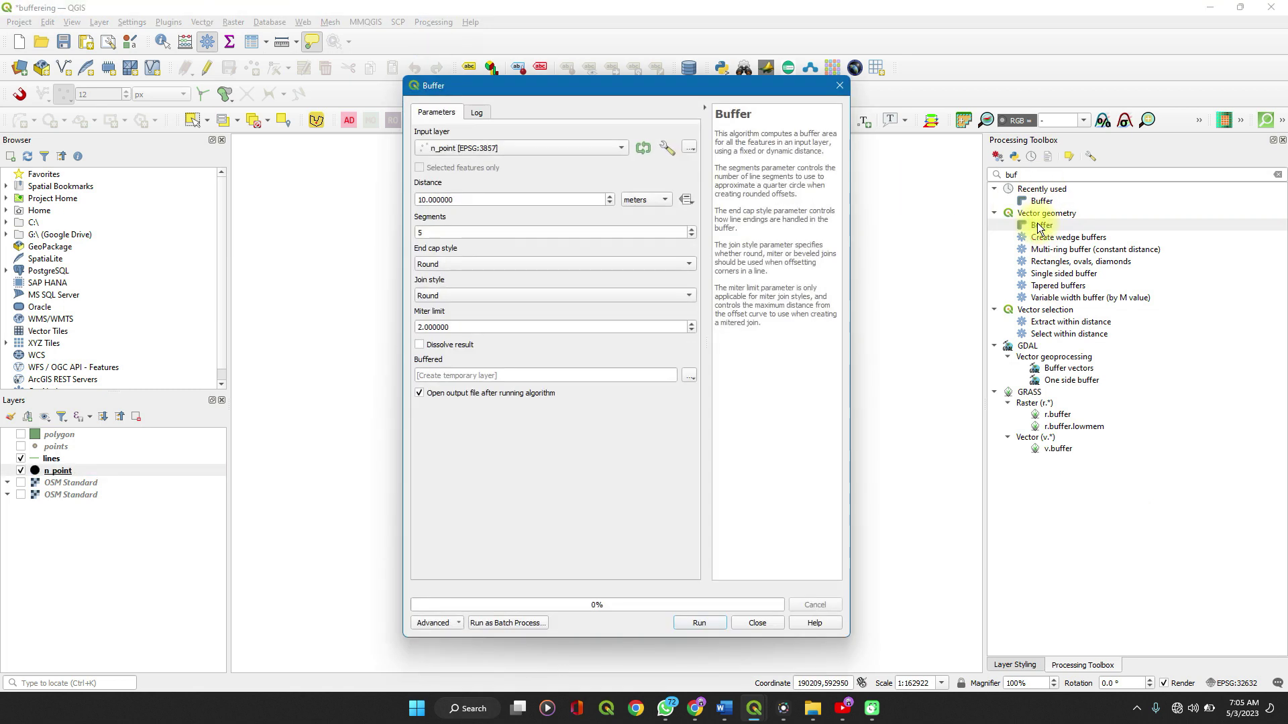
left_click(607, 153)
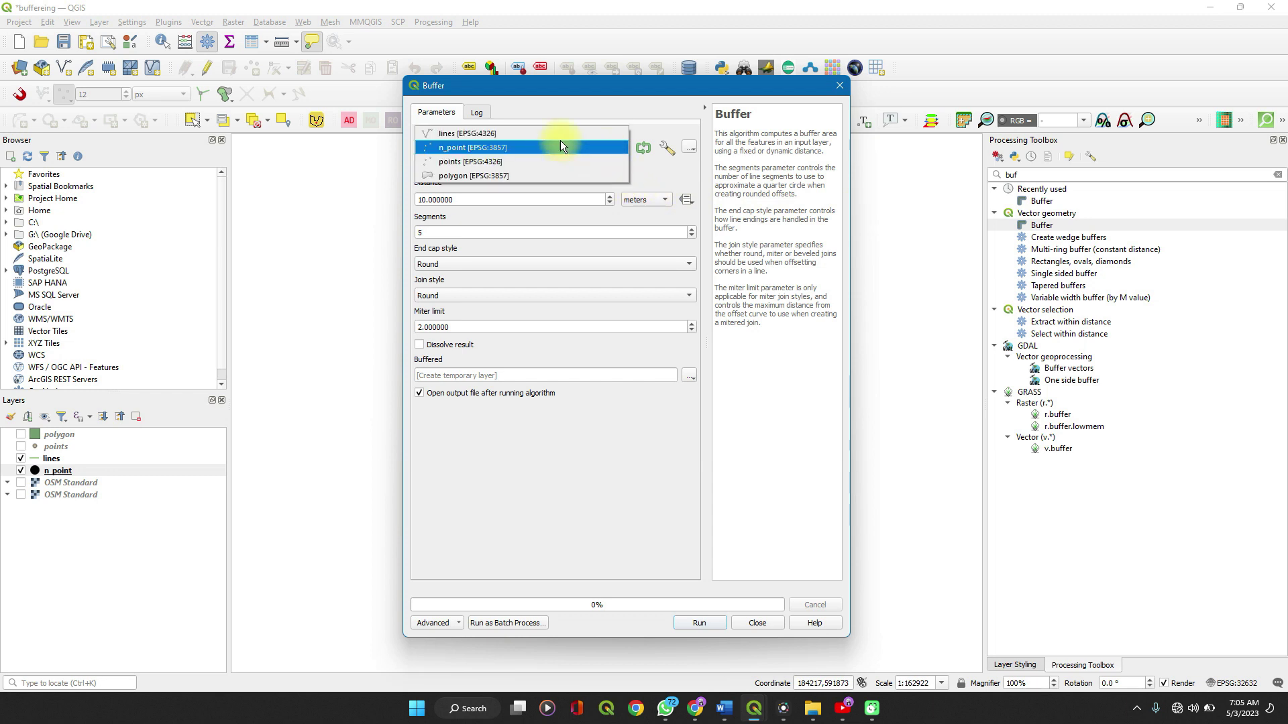
left_click(511, 161)
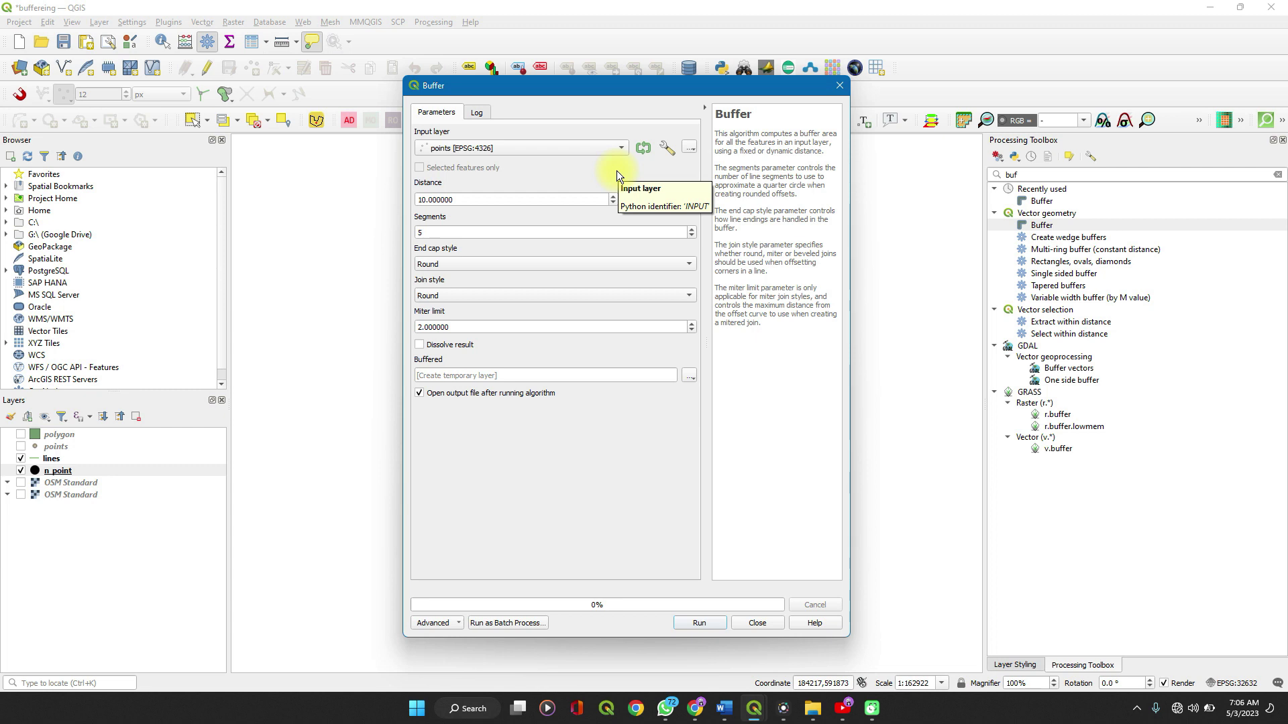
left_click(561, 150)
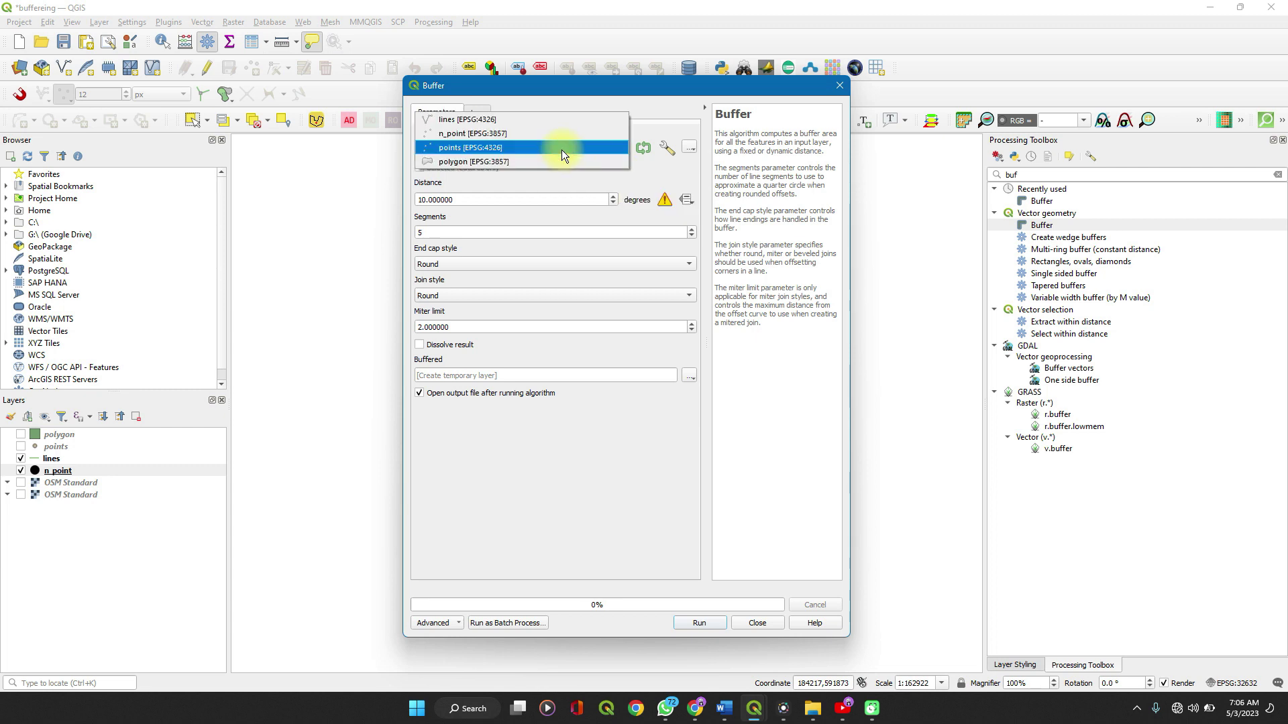
left_click(525, 132)
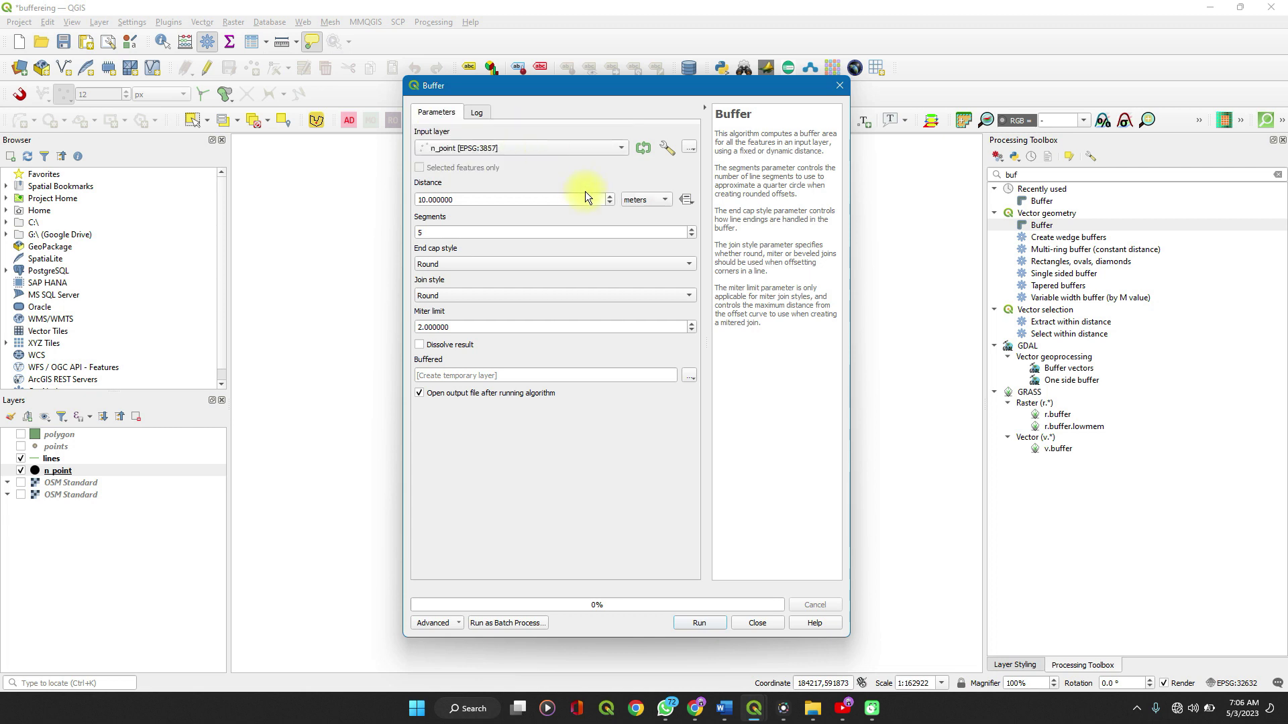
Set the buffer distance to 100 meters and enable dissolving of the result.
left_click(425, 200)
type("0")
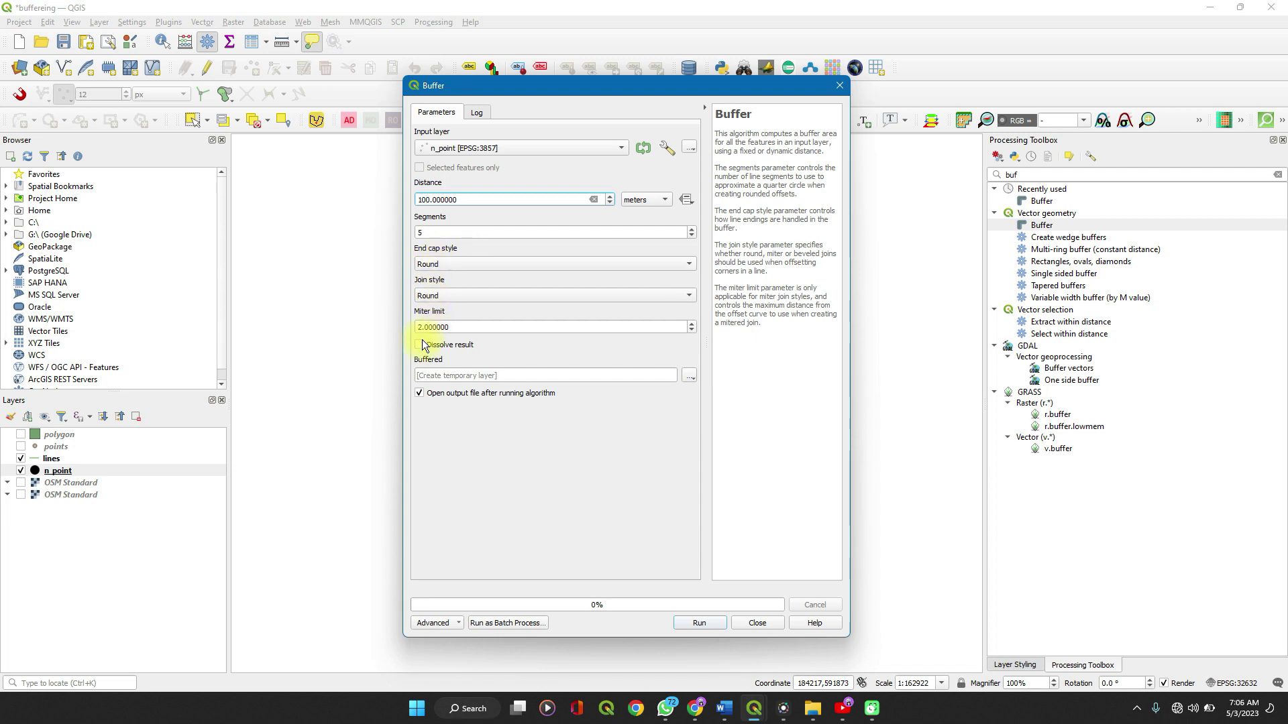
left_click(421, 345)
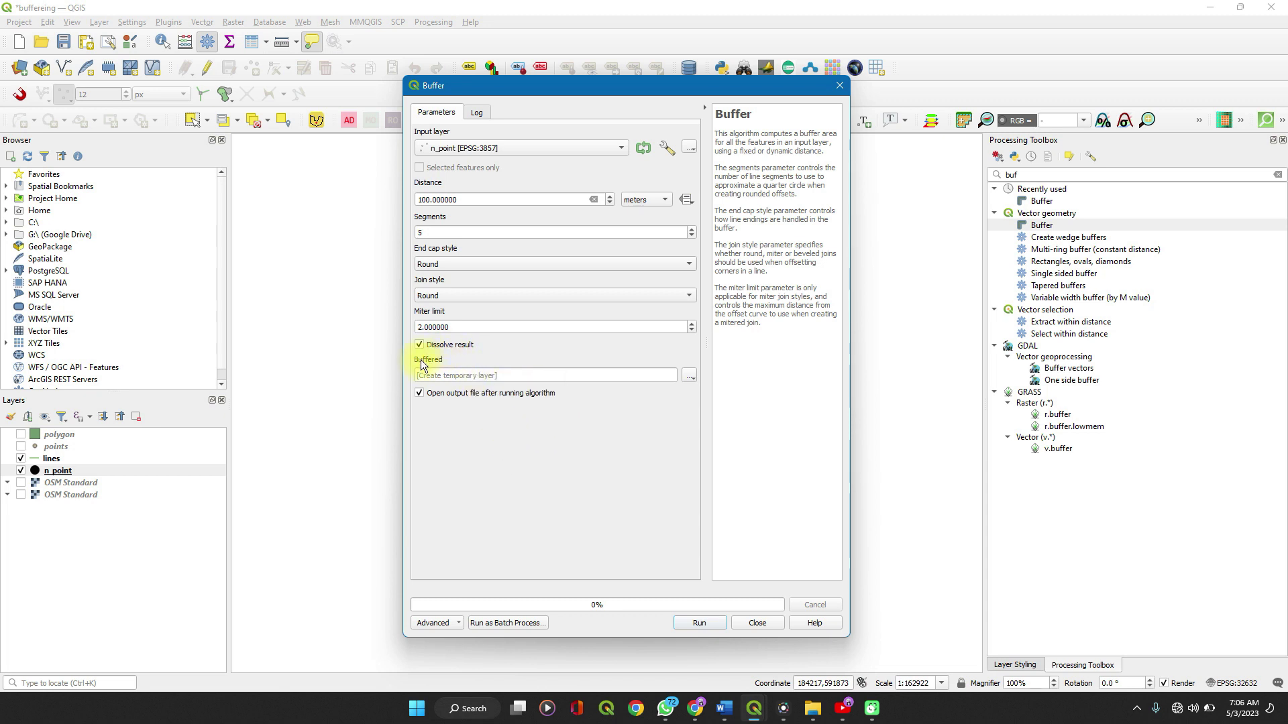
Set the buffer output to a GeoPackage file named kgiol in the Spatial Data Hub folder and run the tool.
left_click(691, 376)
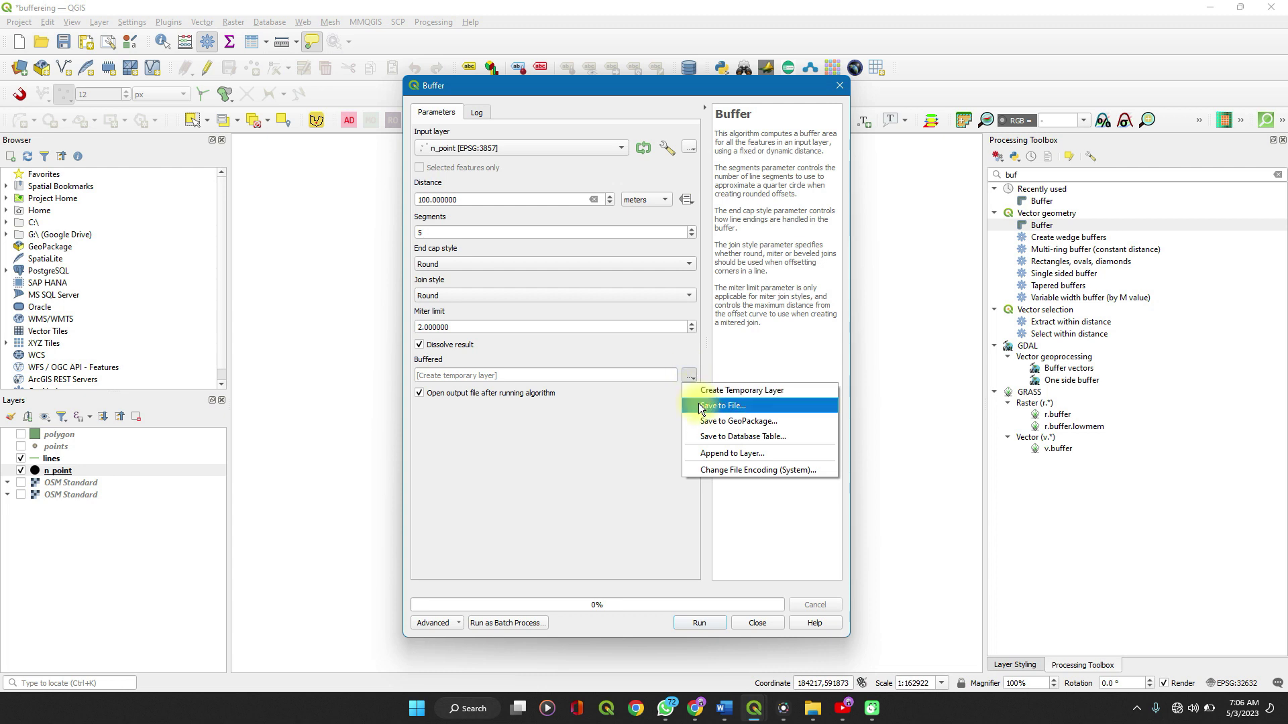
left_click(699, 407)
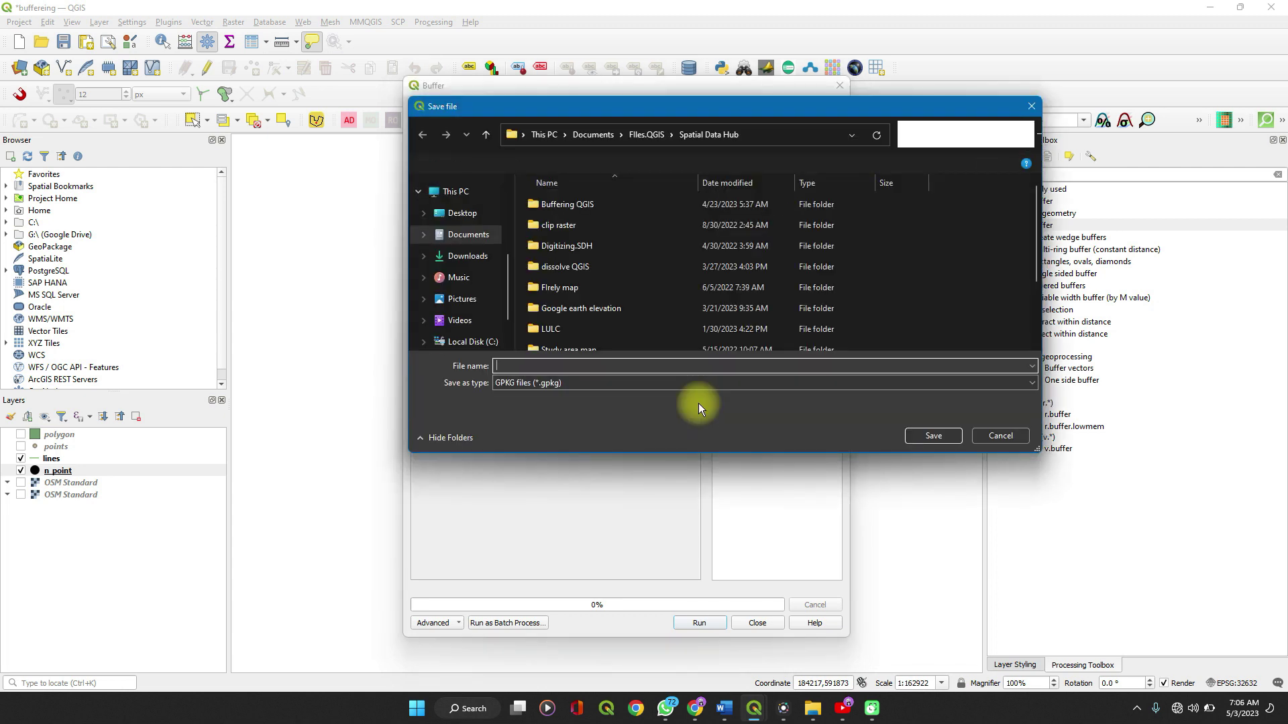
type("kgiol")
key("Return")
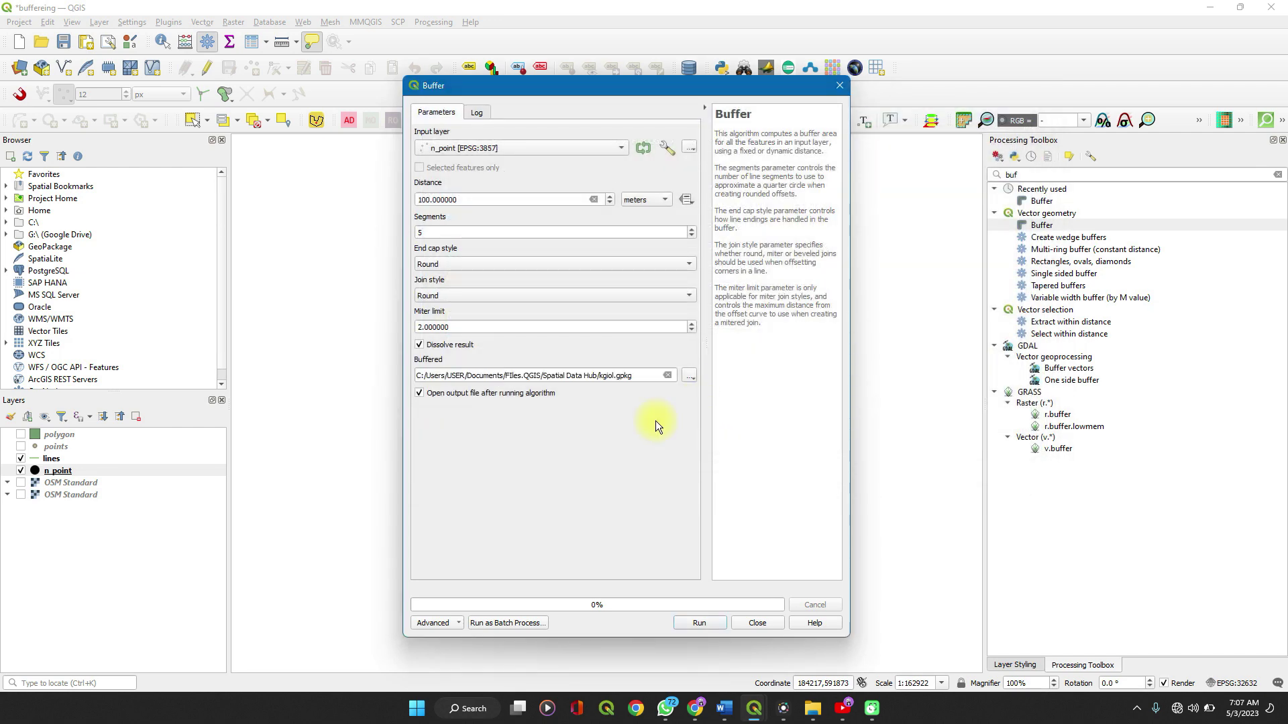
left_click(695, 623)
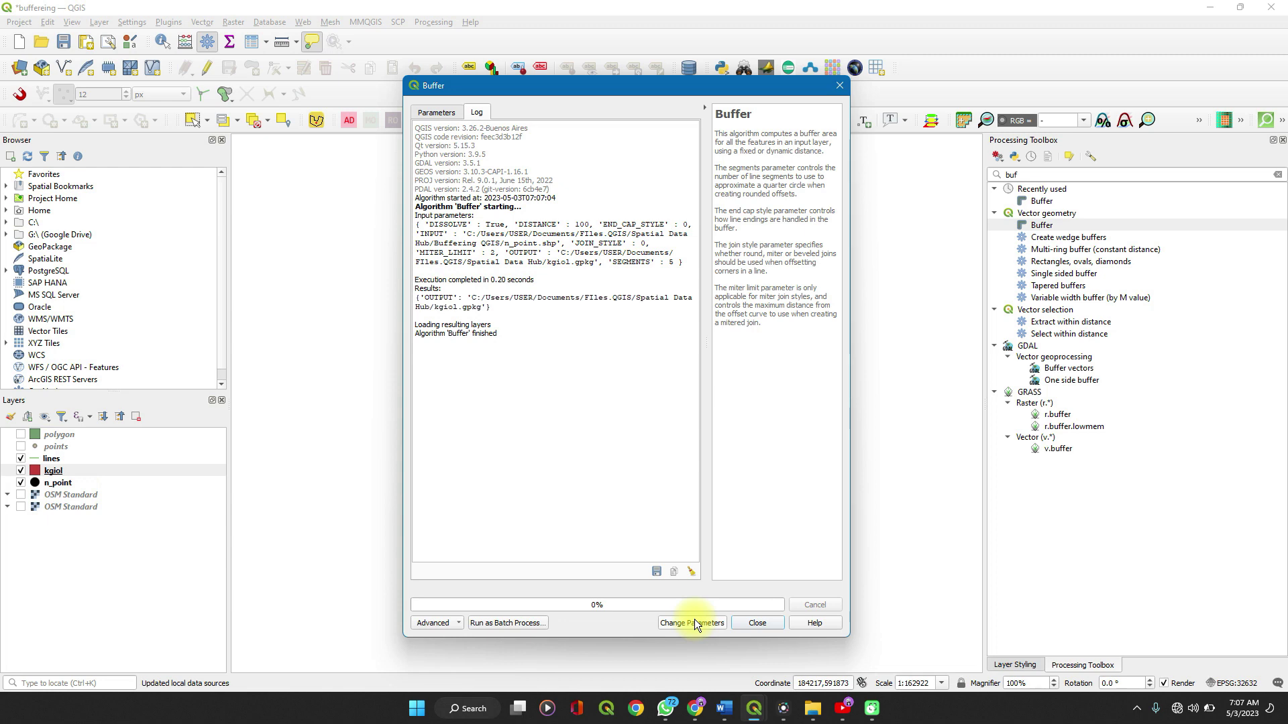
left_click(750, 626)
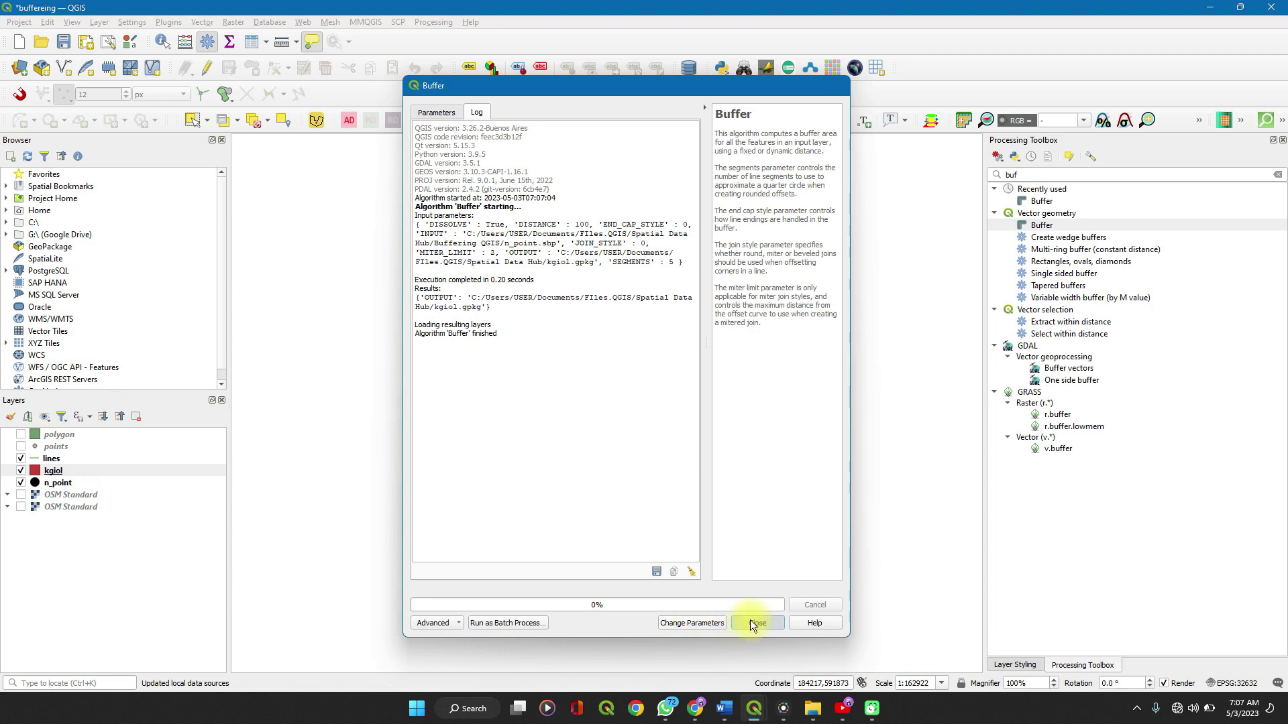
Reduce the opacity of the kgiol buffer layer's red fill color to roughly one third.
scroll(530, 424, "up", 1)
scroll(530, 424, "up", 4)
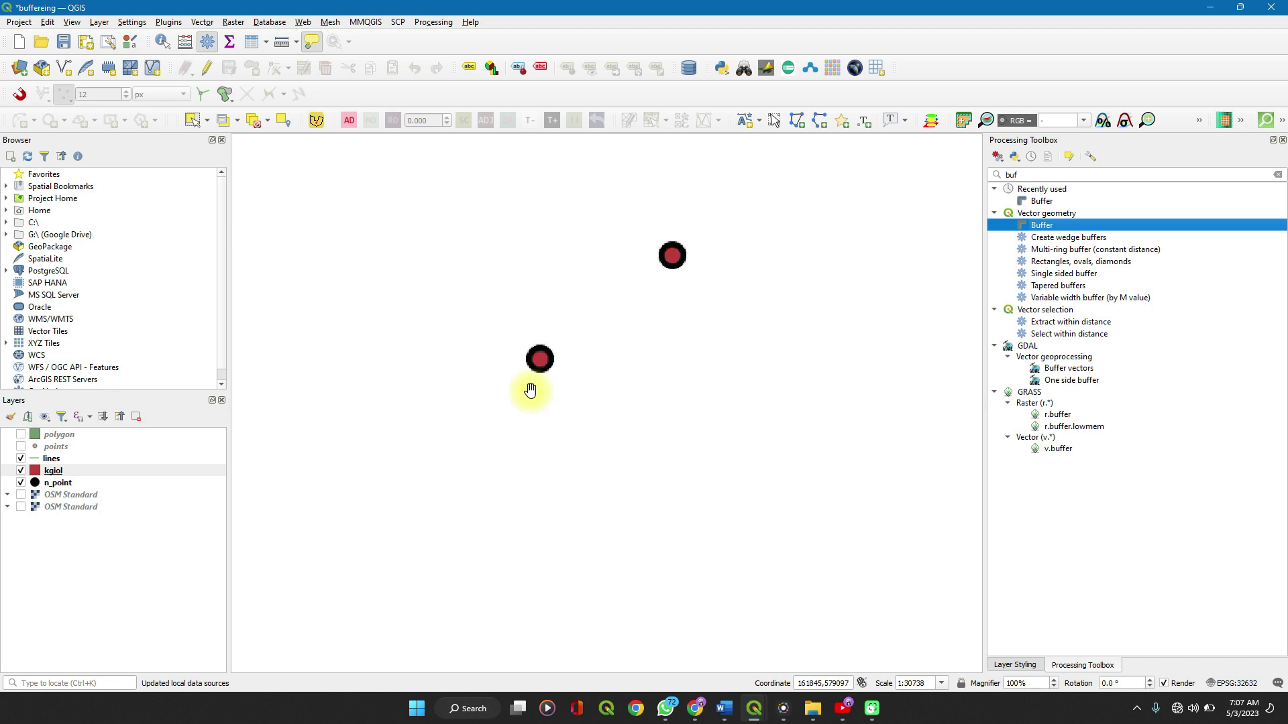
scroll(561, 290, "up", 2)
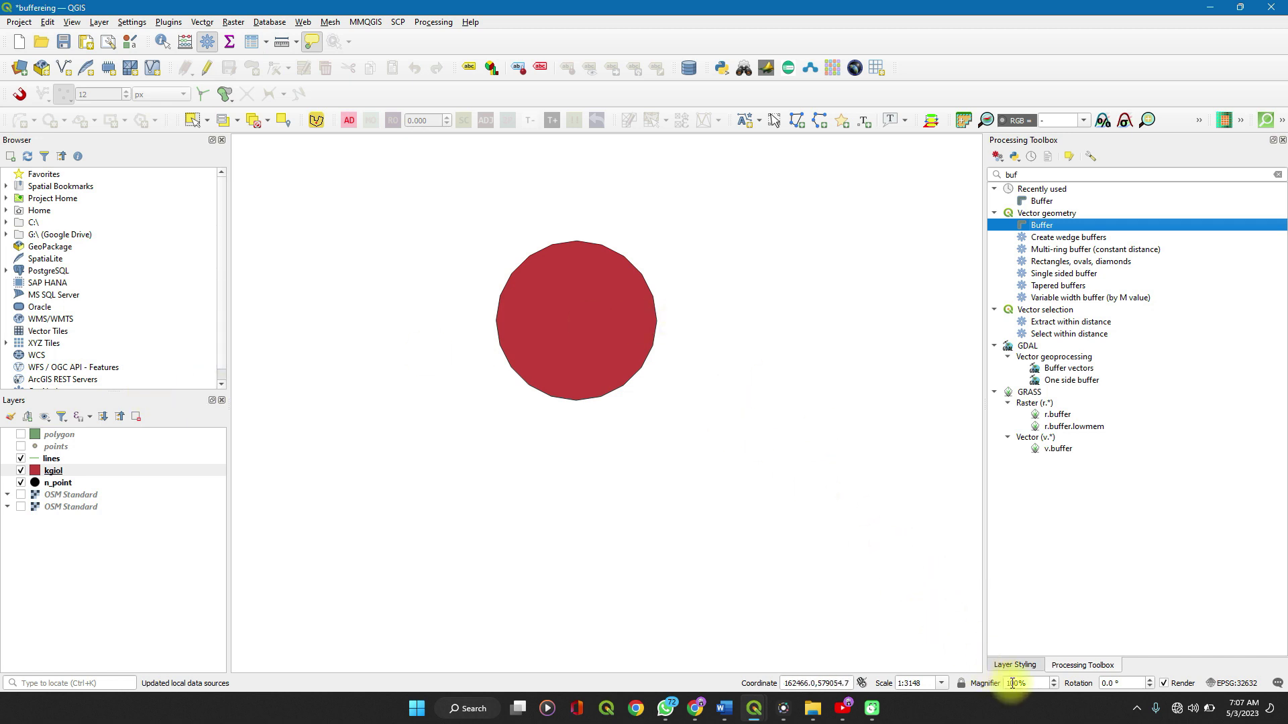
left_click(1010, 665)
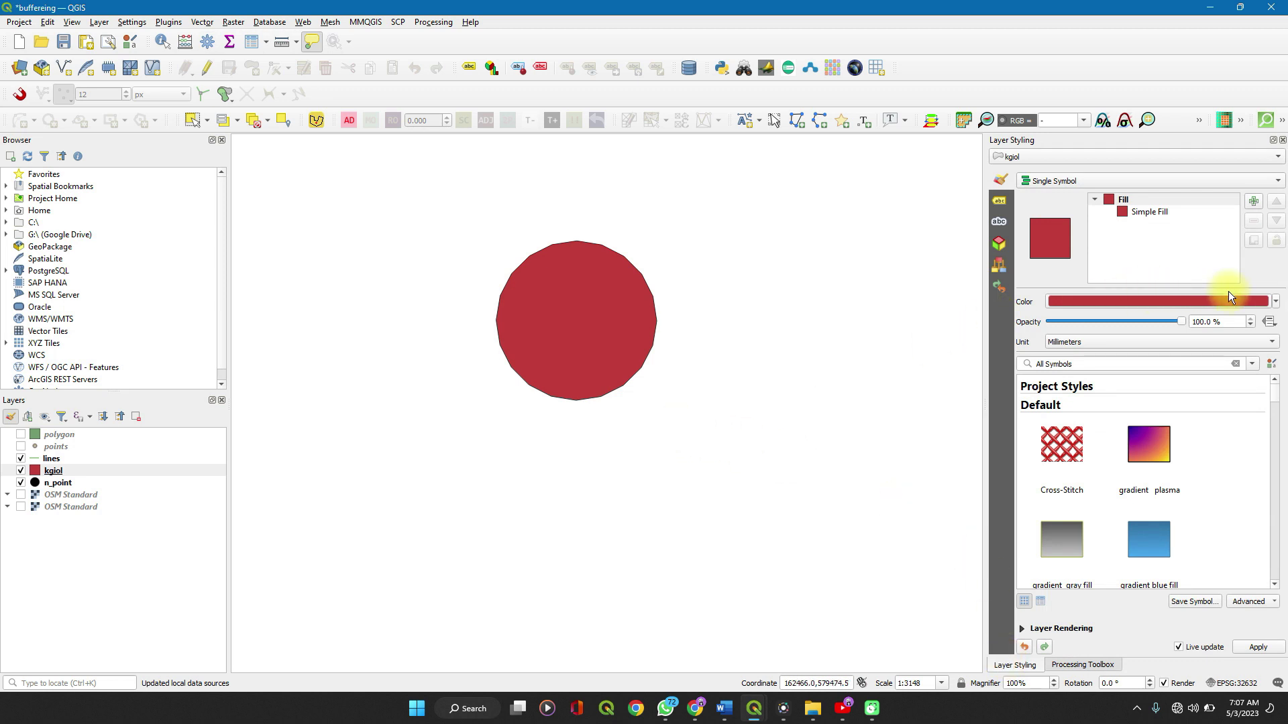
left_click(1276, 303)
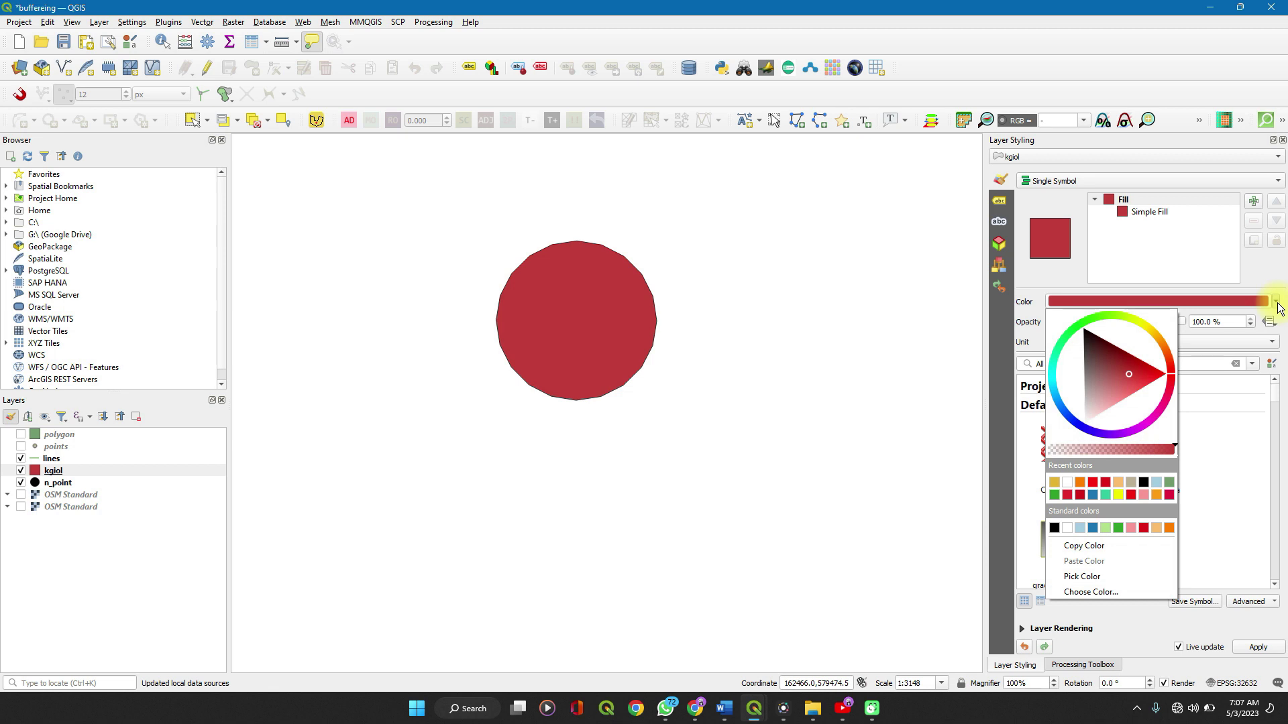
left_click(1101, 449)
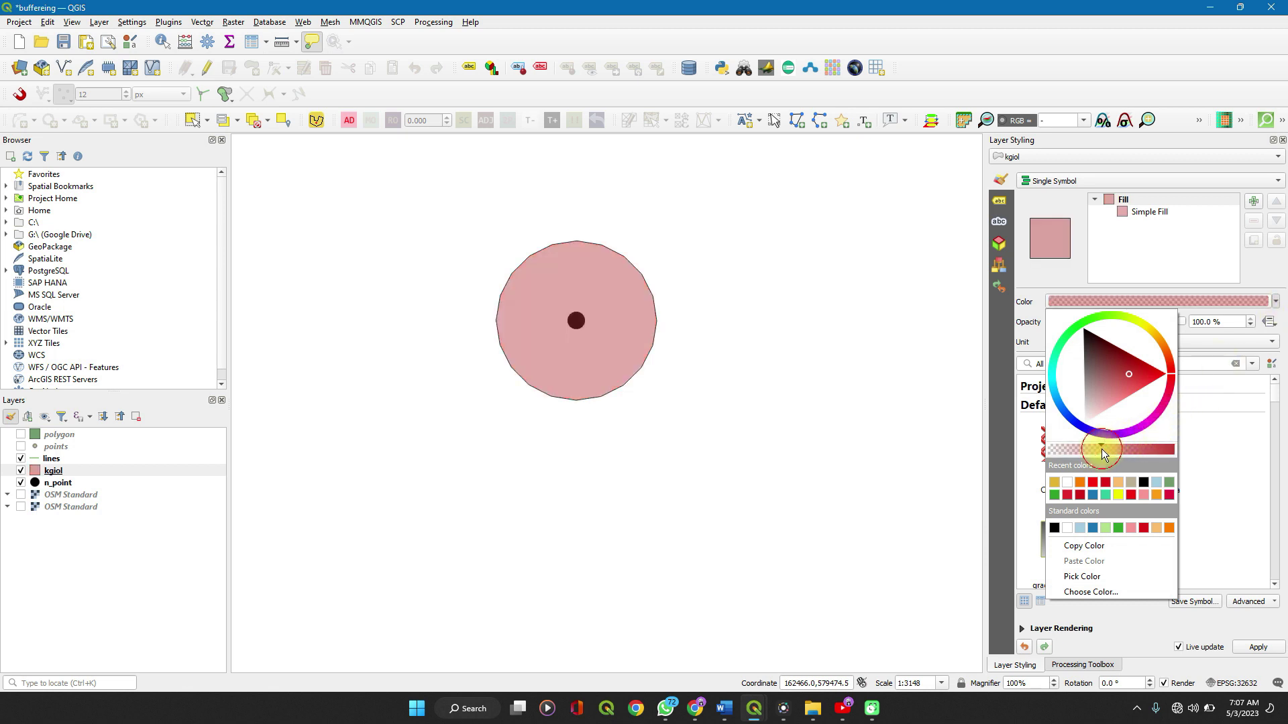
left_click(1090, 449)
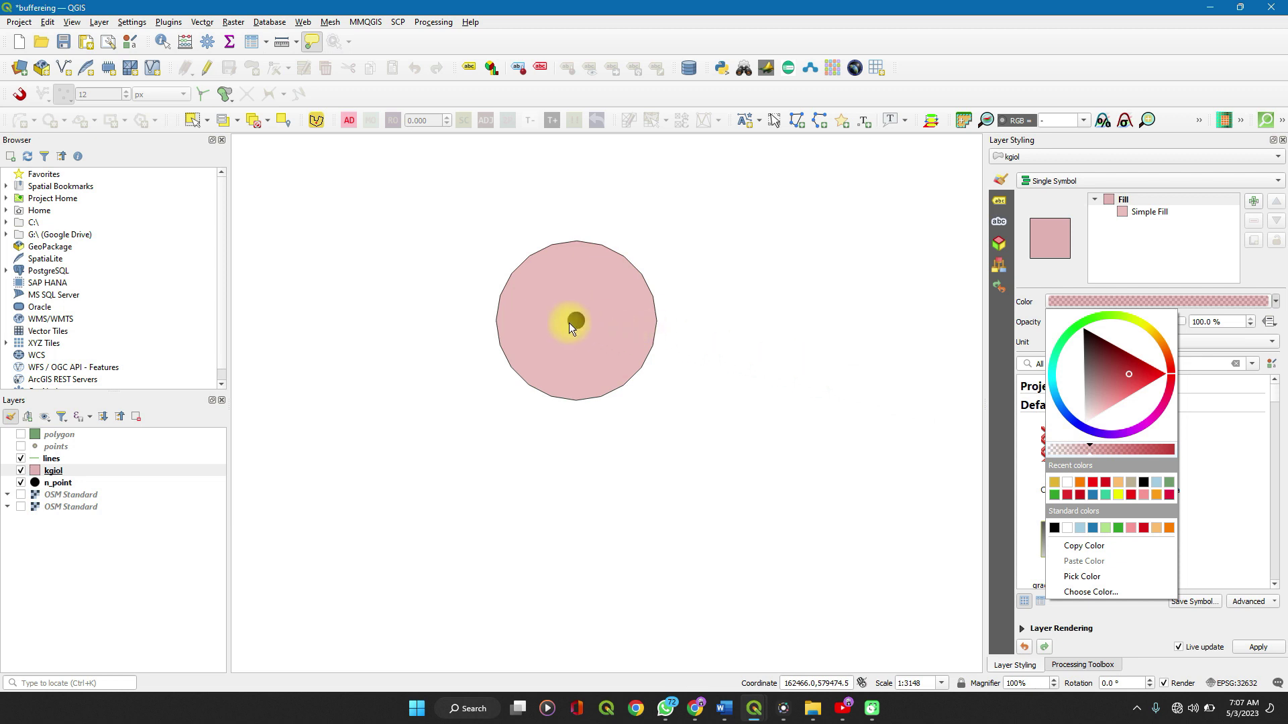
left_click(896, 448)
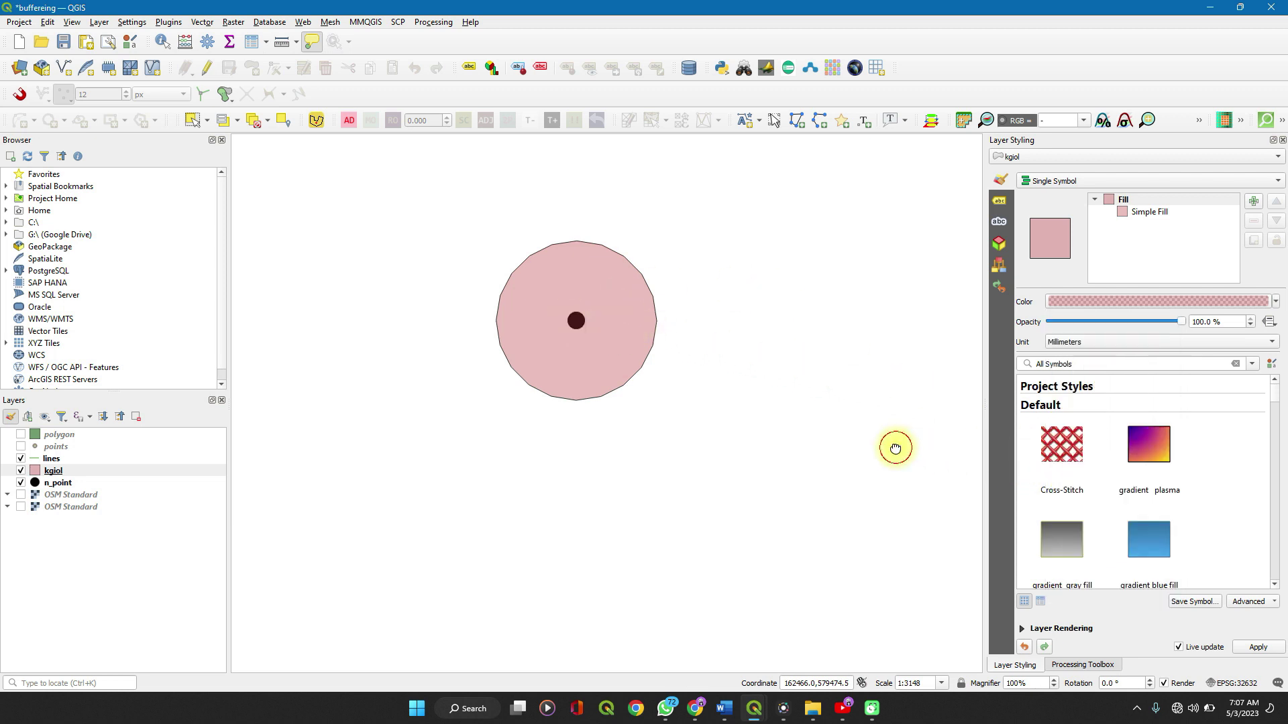
left_click_drag(895, 448, 607, 404)
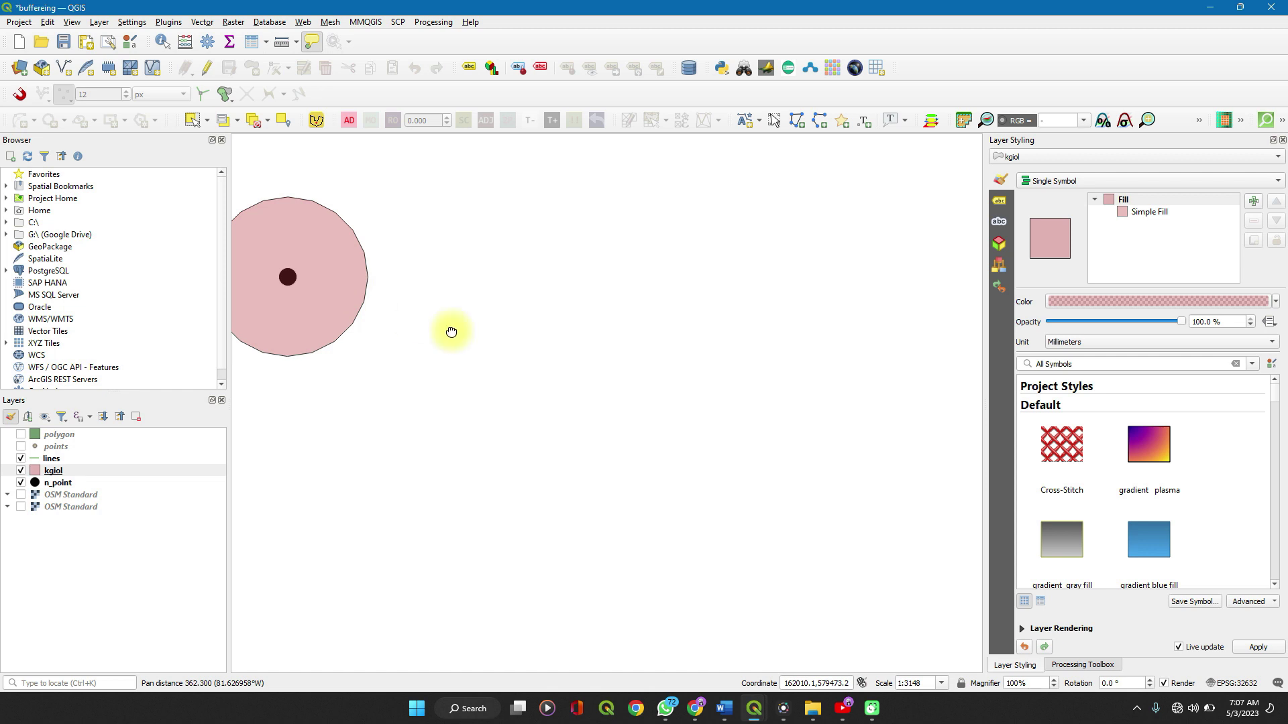
left_click_drag(451, 332, 524, 356)
scroll(1120, 546, "down", 3)
scroll(1120, 546, "down", 8)
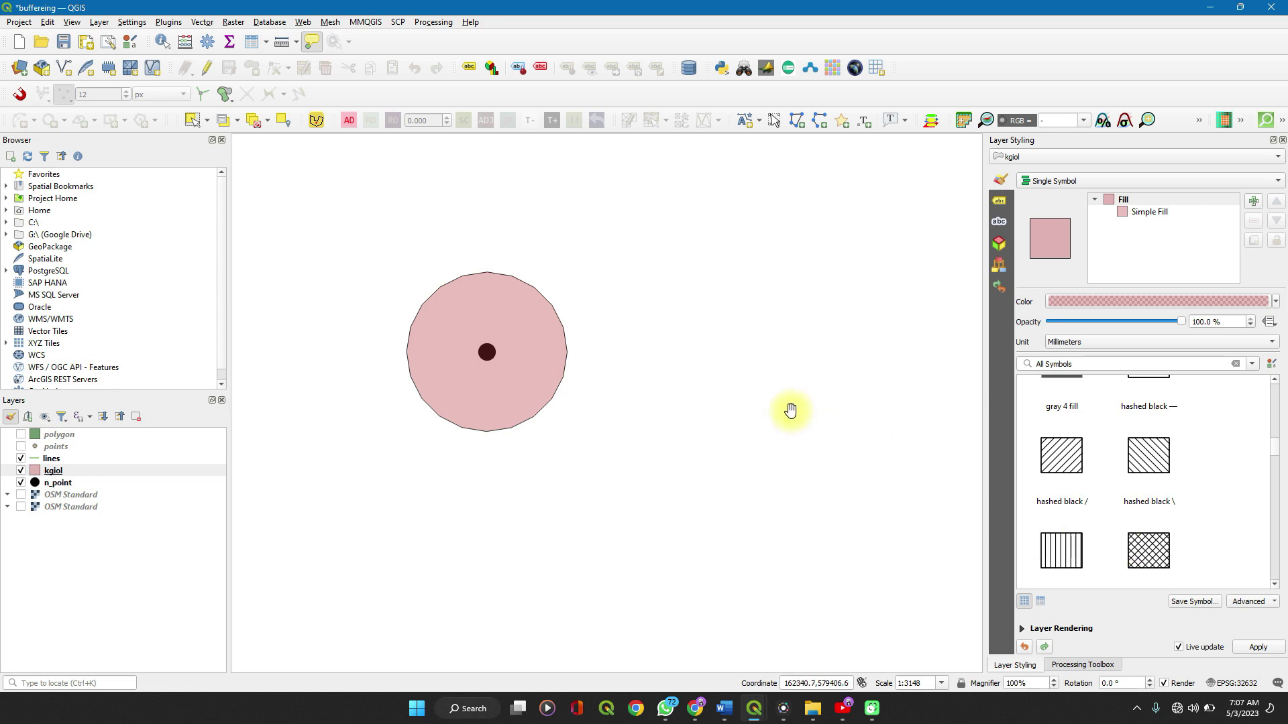
mouse_move(500, 377)
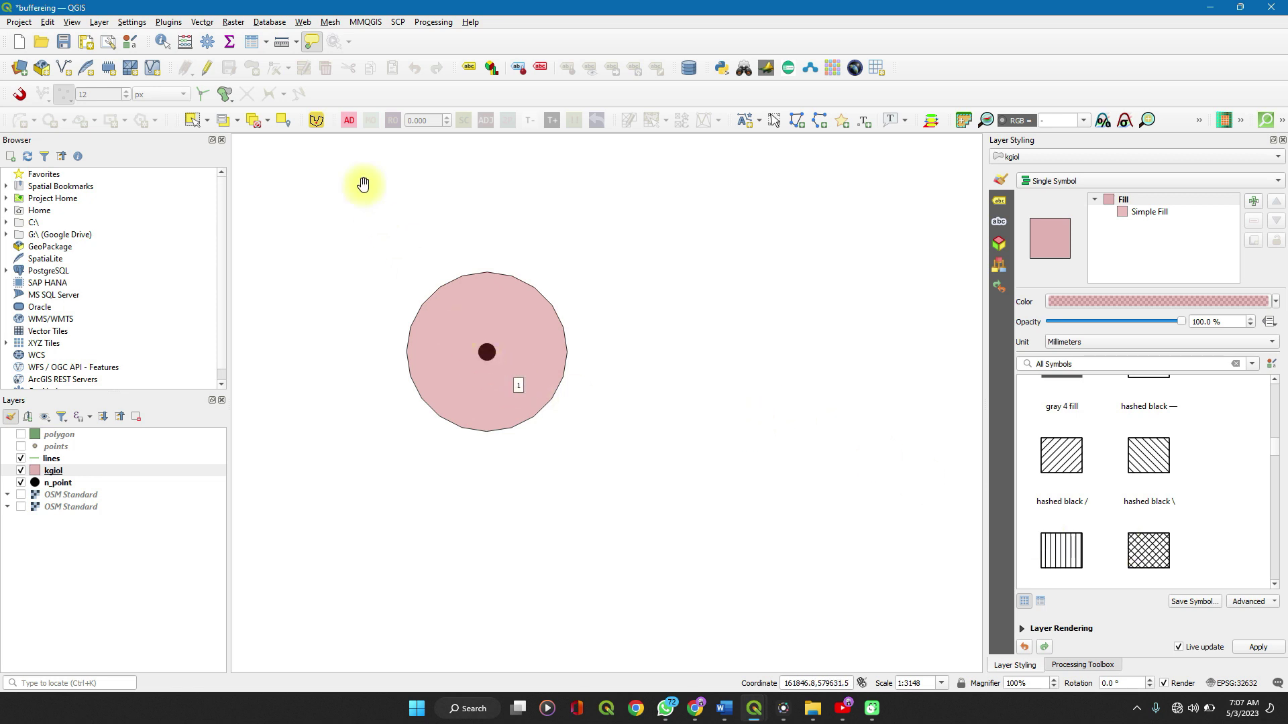
left_click(203, 22)
mouse_move(270, 23)
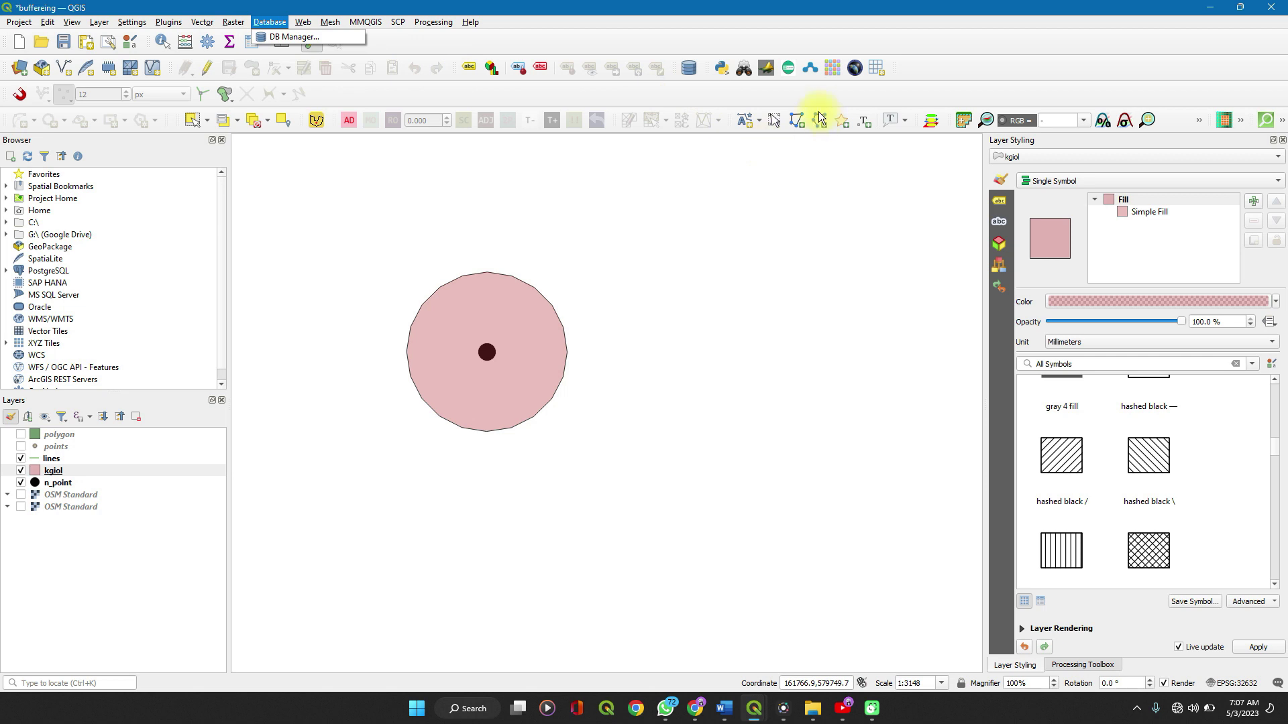
Search the processing algorithms for "buf".
left_click(1061, 661)
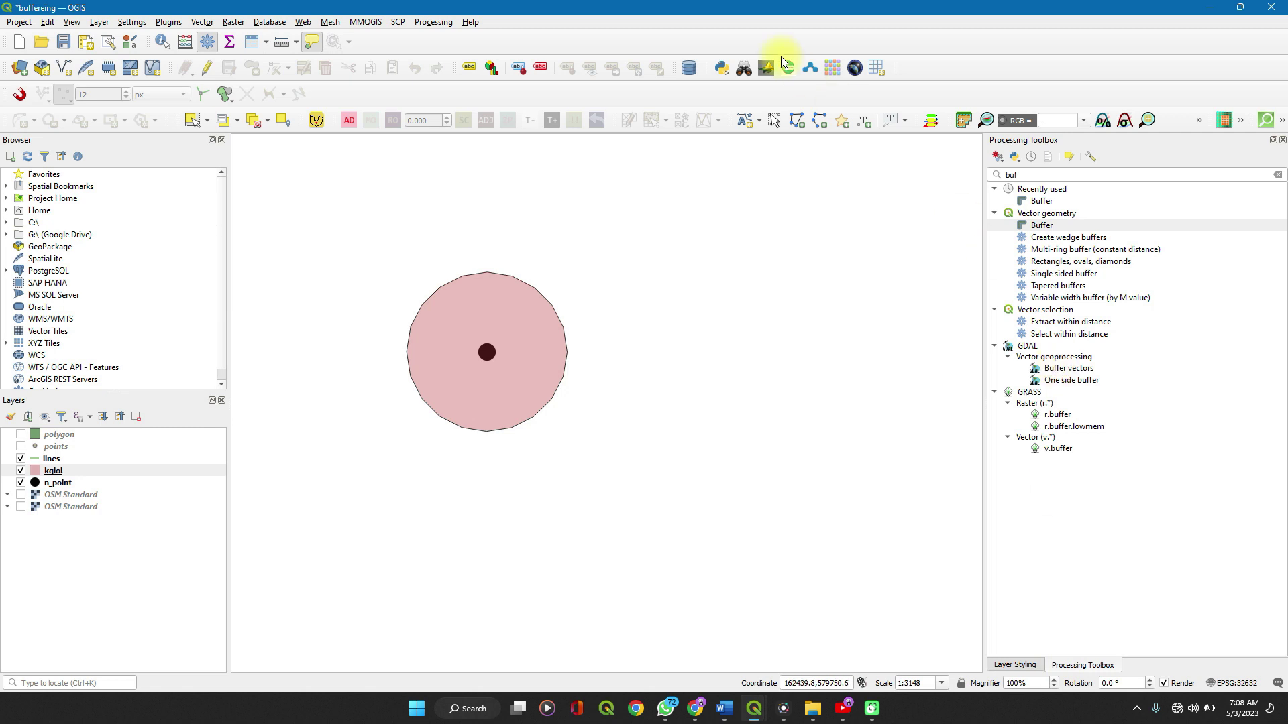
left_click(1047, 177)
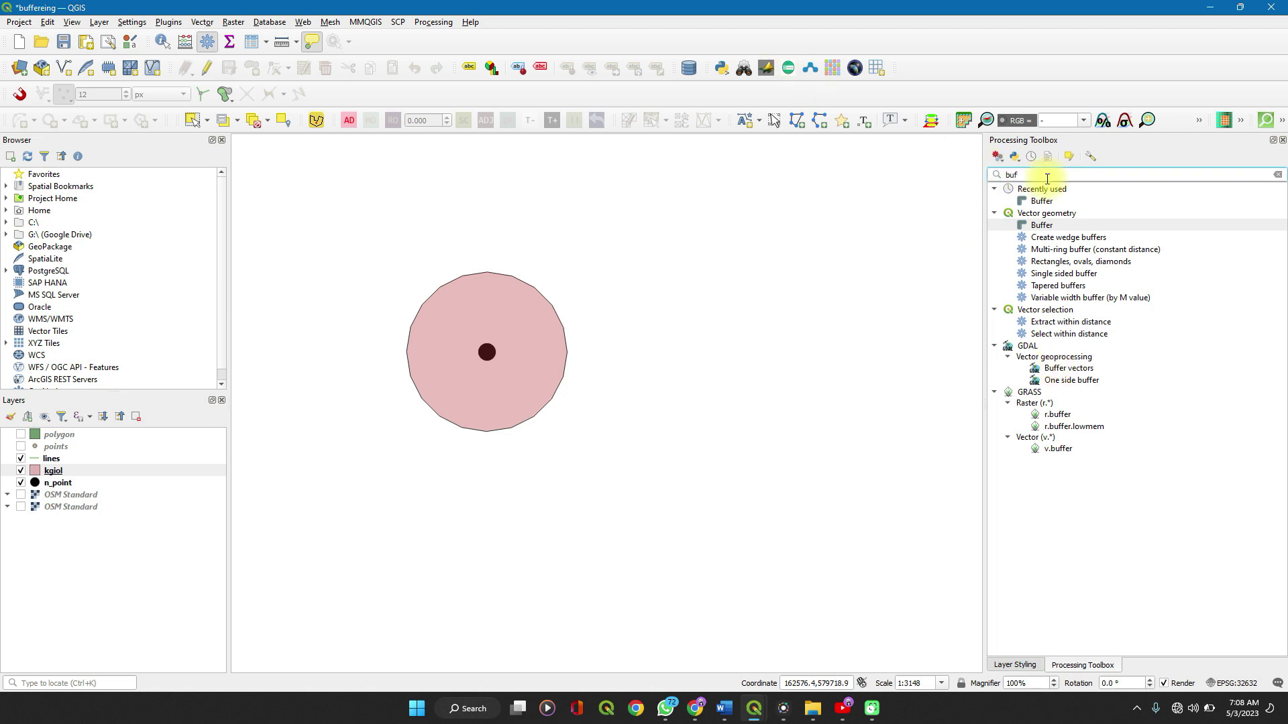
key("BackSpace")
key("BackSpace")
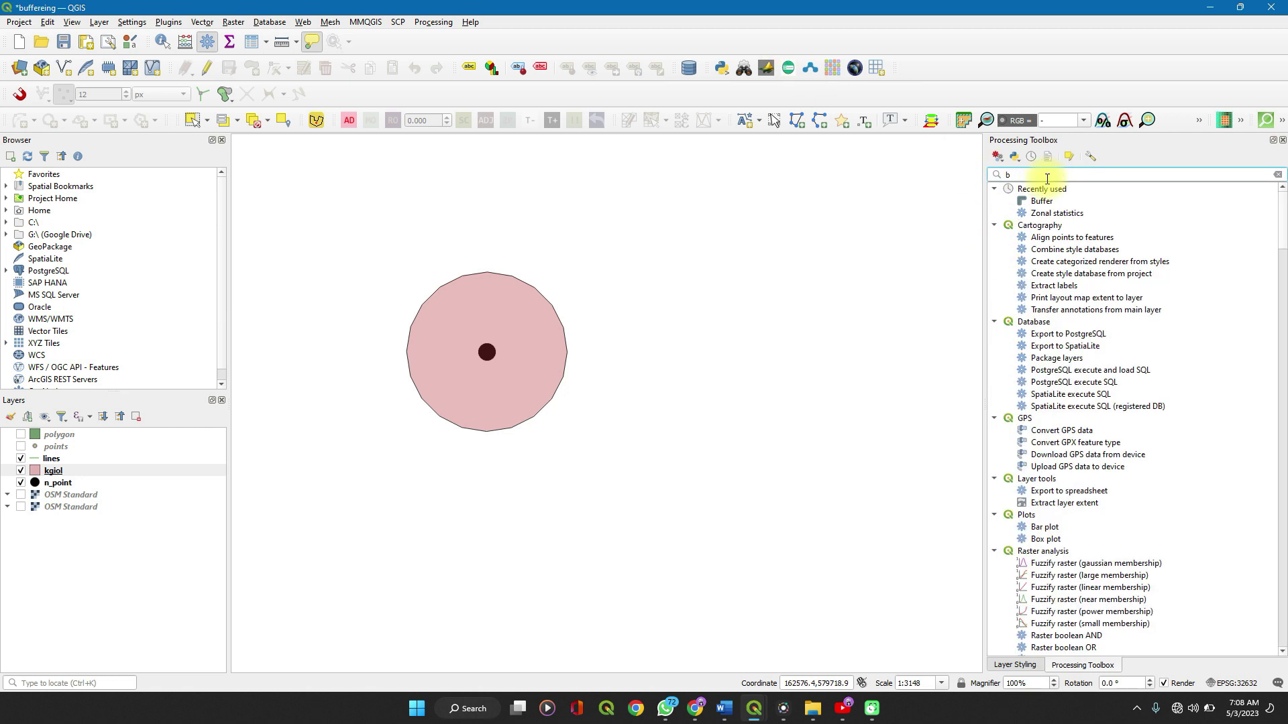
type("uf")
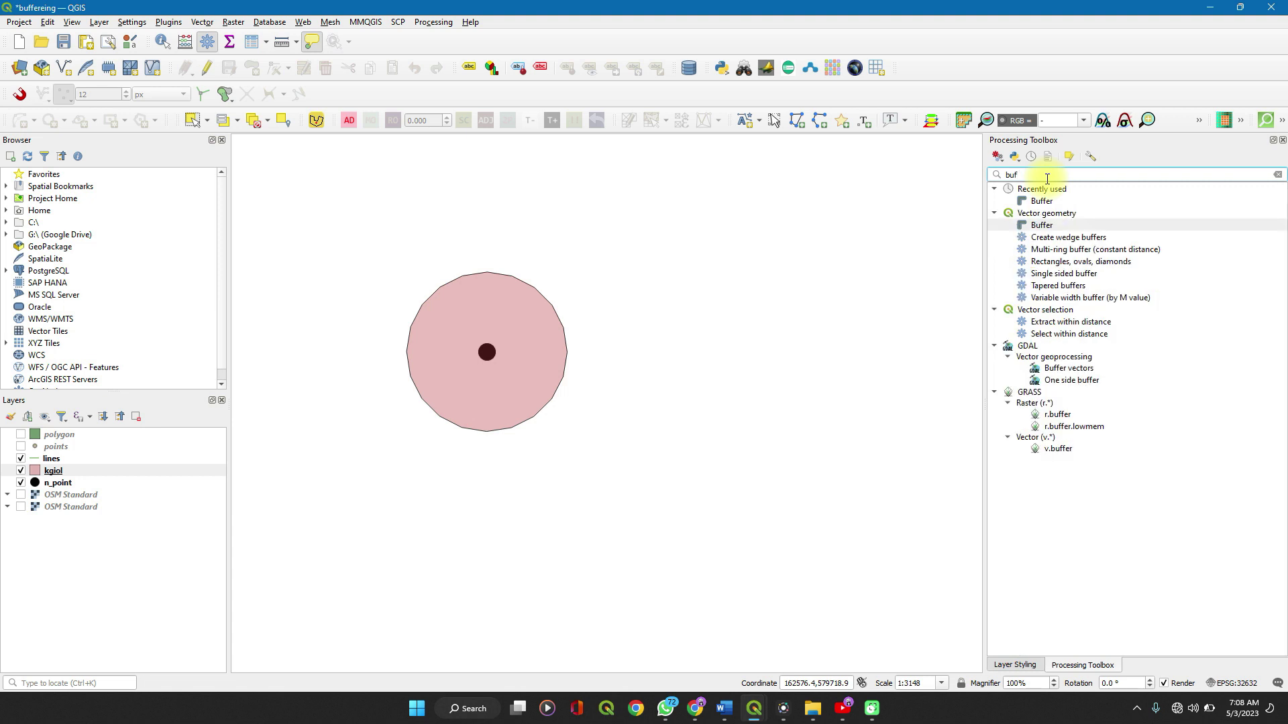
Open the constant-distance multi-ring buffer tool and choose n_point as its input layer.
double_click(1047, 250)
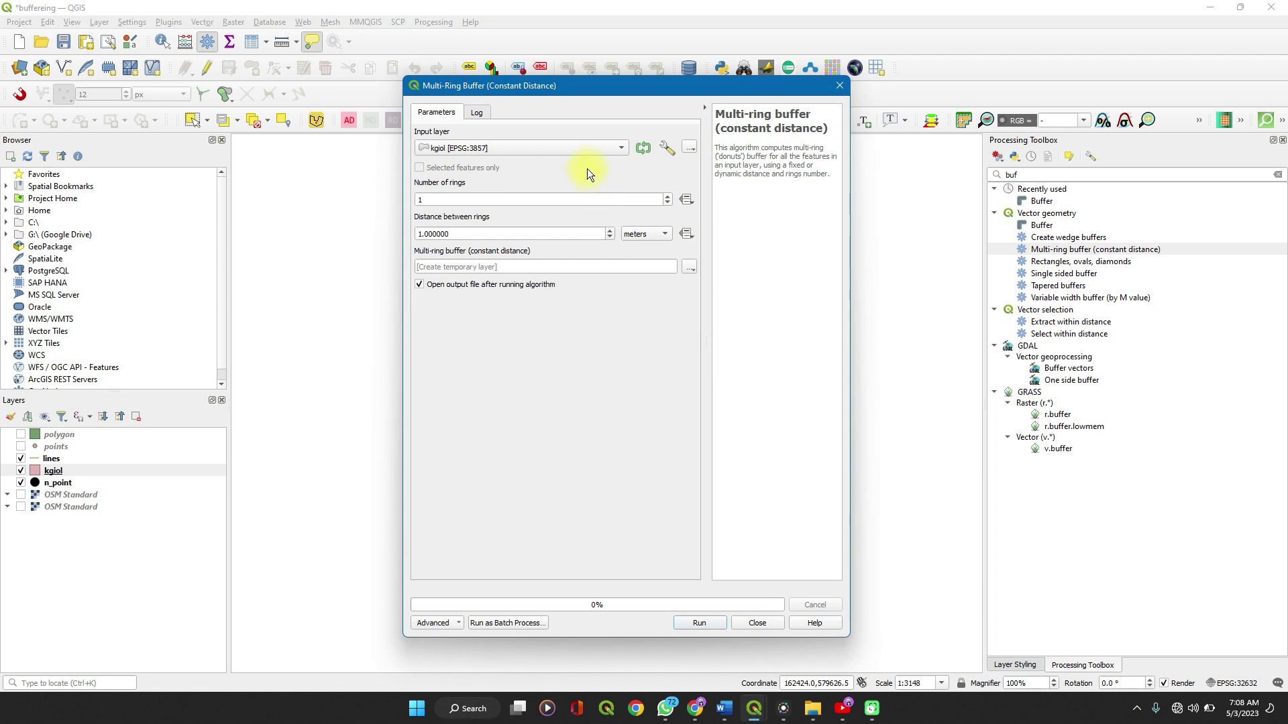
left_click(522, 148)
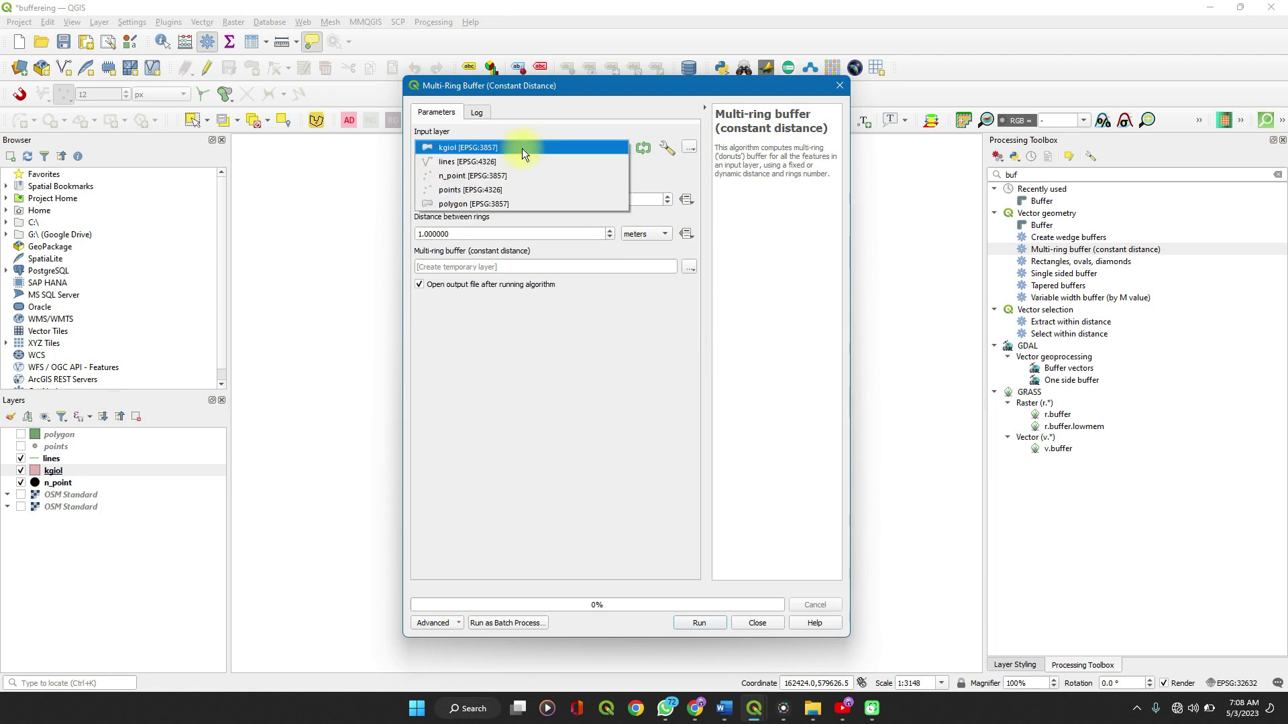
left_click(462, 177)
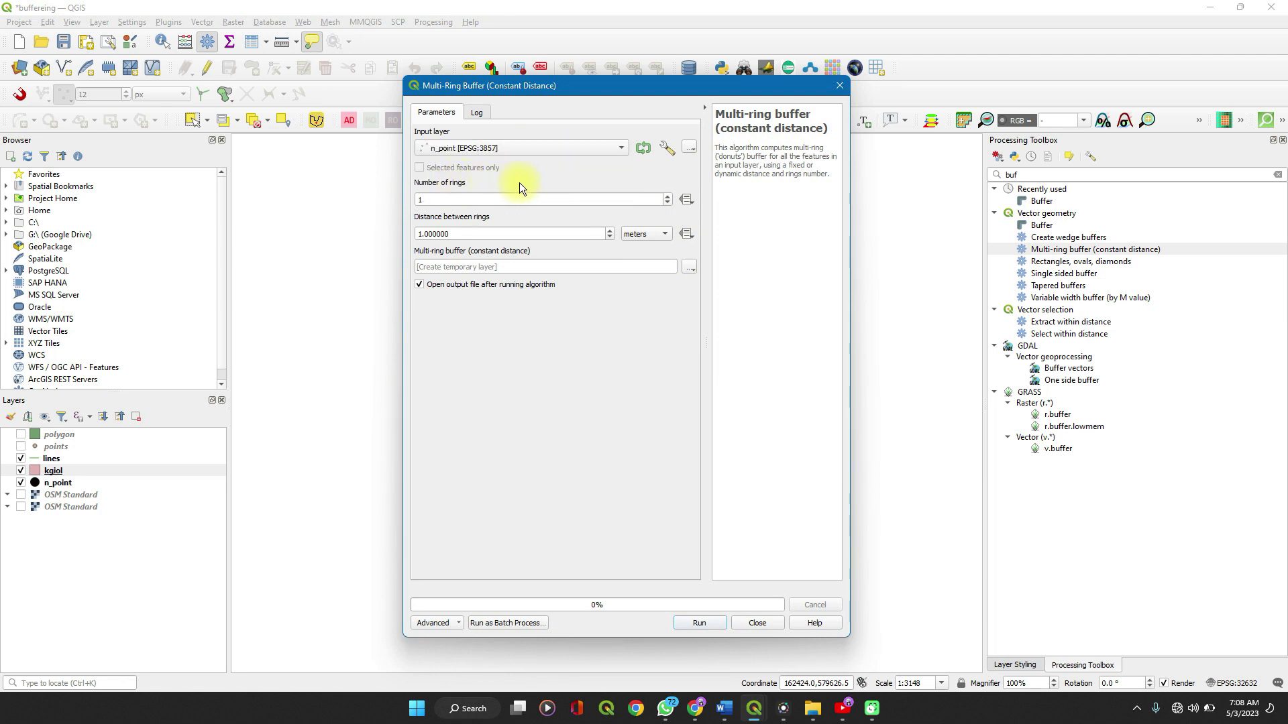
Set the multi-ring buffer to 3 rings with 100 meters between rings.
left_click(475, 200)
key("BackSpace")
type("3")
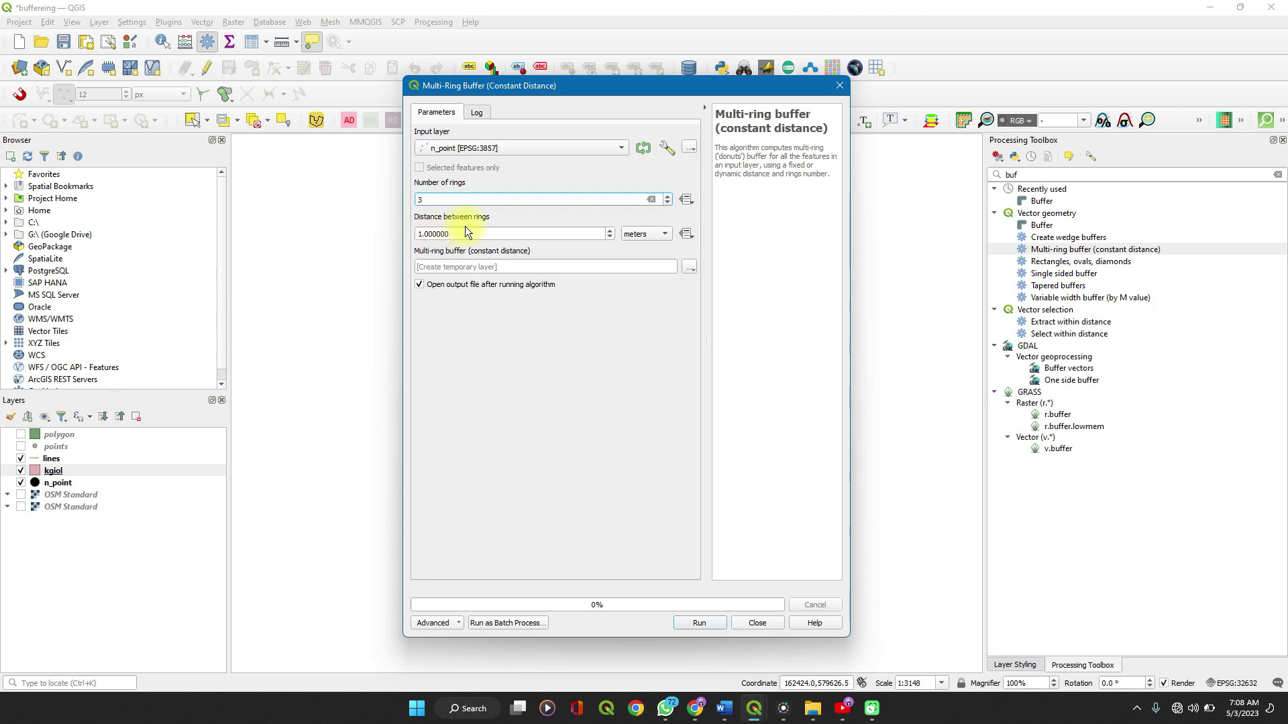
left_click(419, 234)
key("Right")
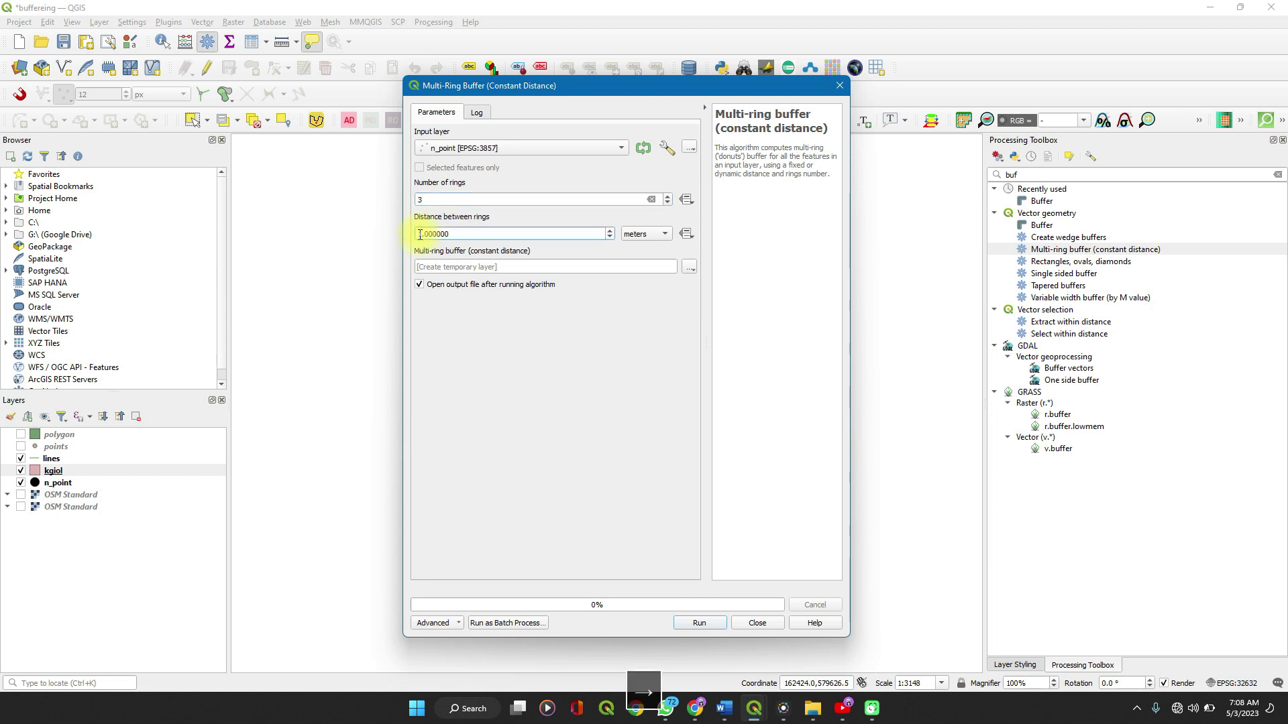
type("00")
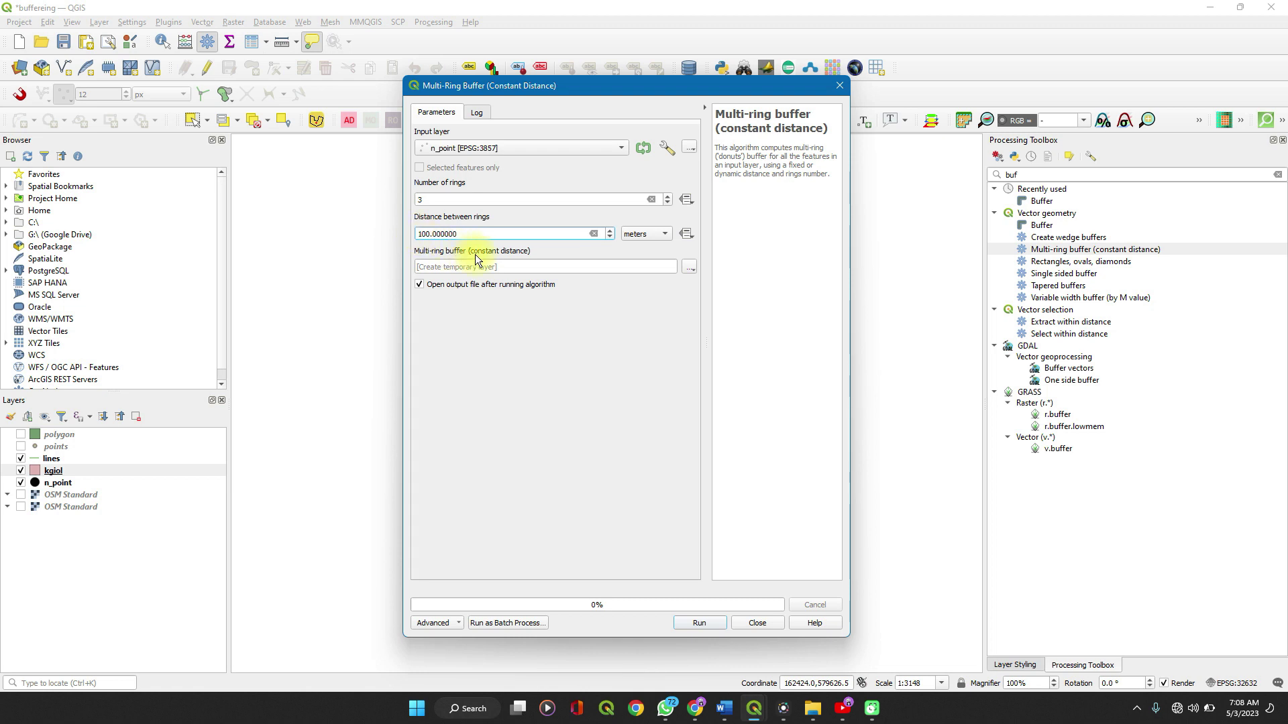
Save the multi-ring output as a GeoPackage file named multi in the Spatial Data Hub folder and run the tool.
left_click(511, 267)
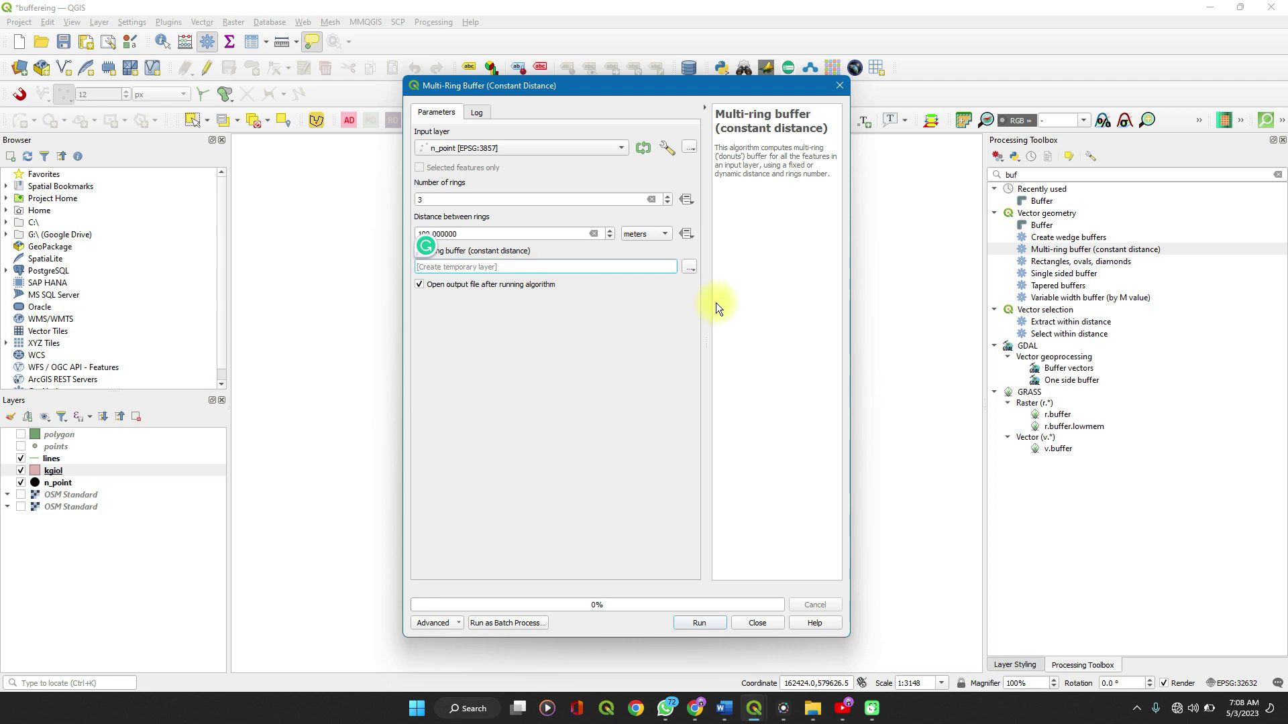
left_click(691, 268)
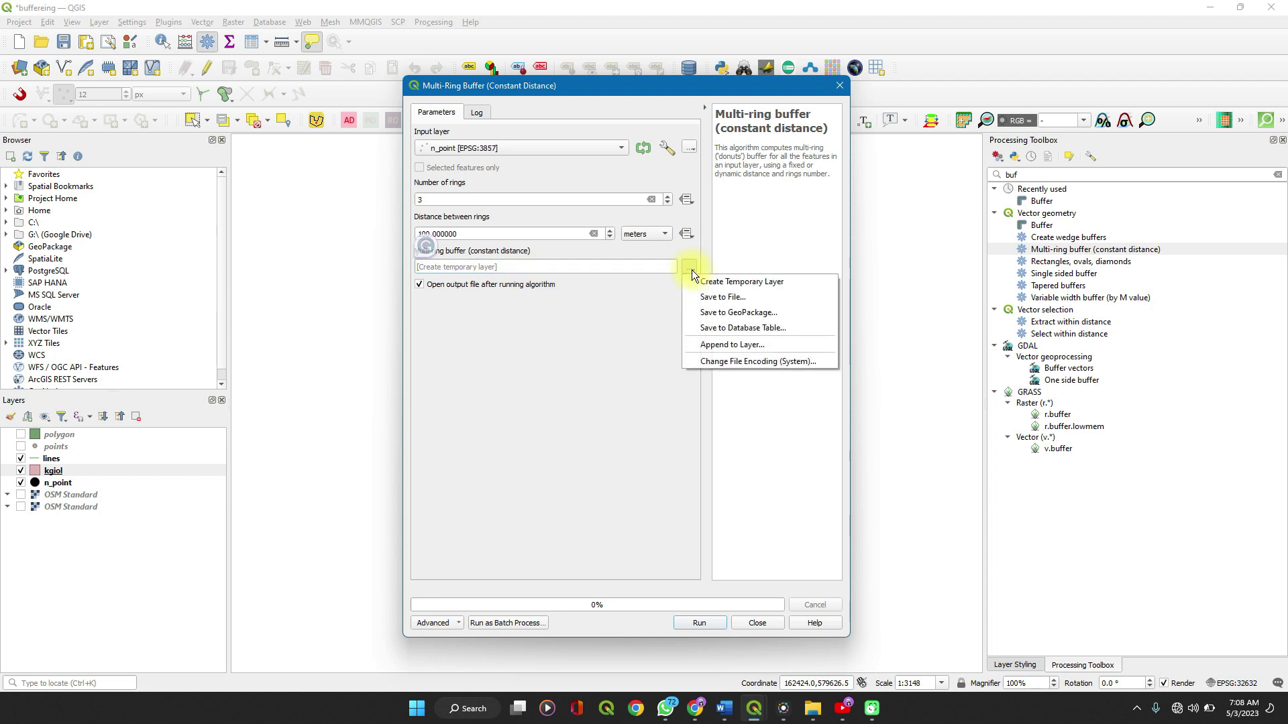
left_click(718, 297)
type("multi")
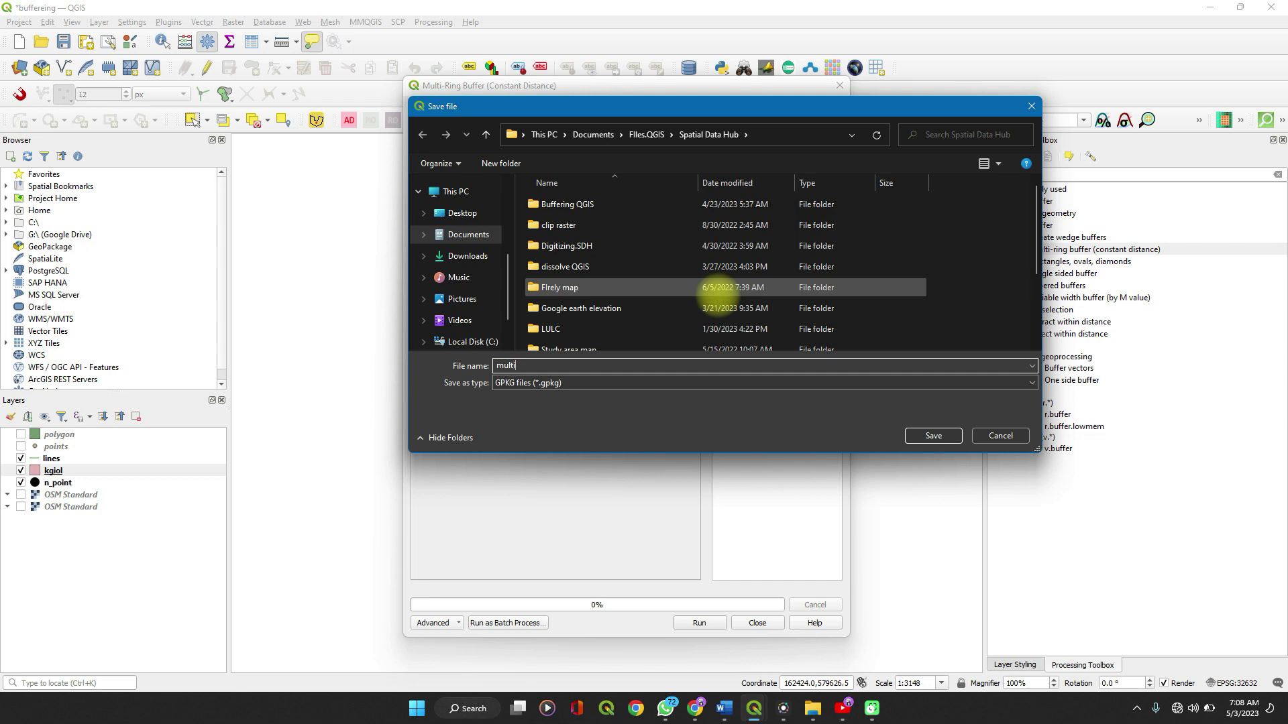
key("Return")
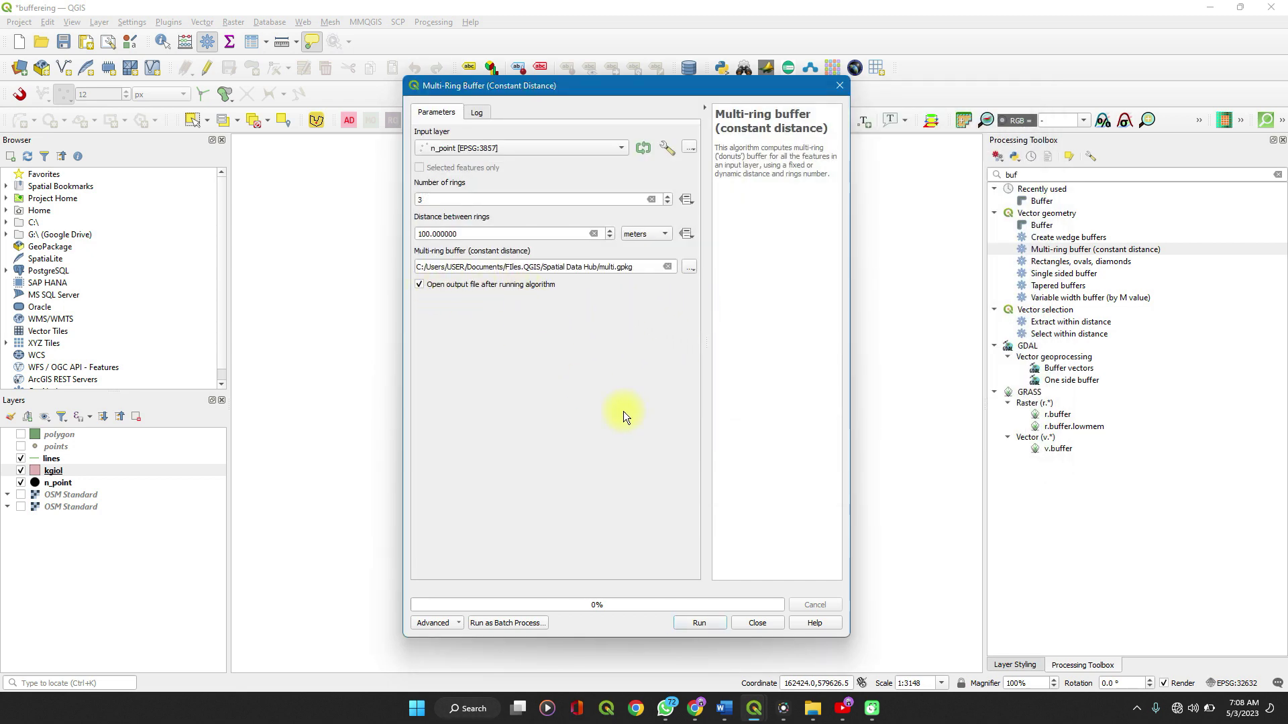
left_click(688, 621)
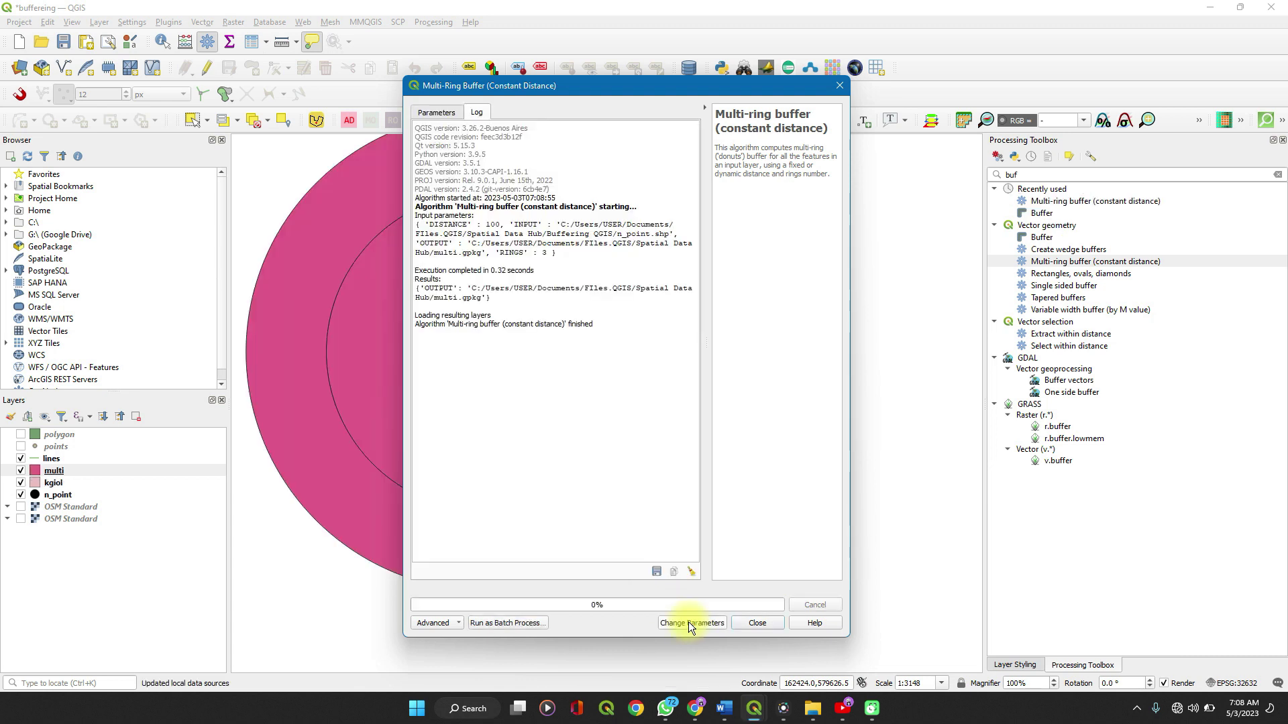
left_click(743, 623)
left_click_drag(521, 523, 572, 573)
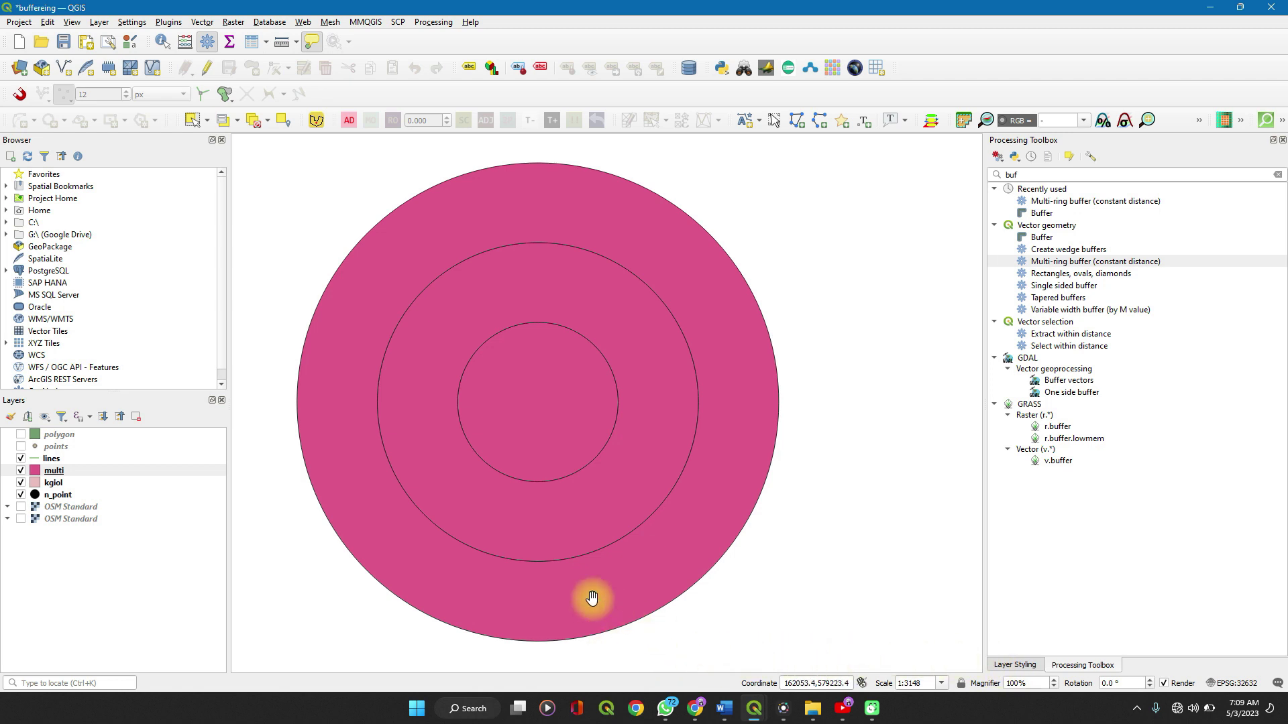
Style the multi layer with categorized symbology on the distance field, classify it with random colors and apply it.
left_click(64, 473)
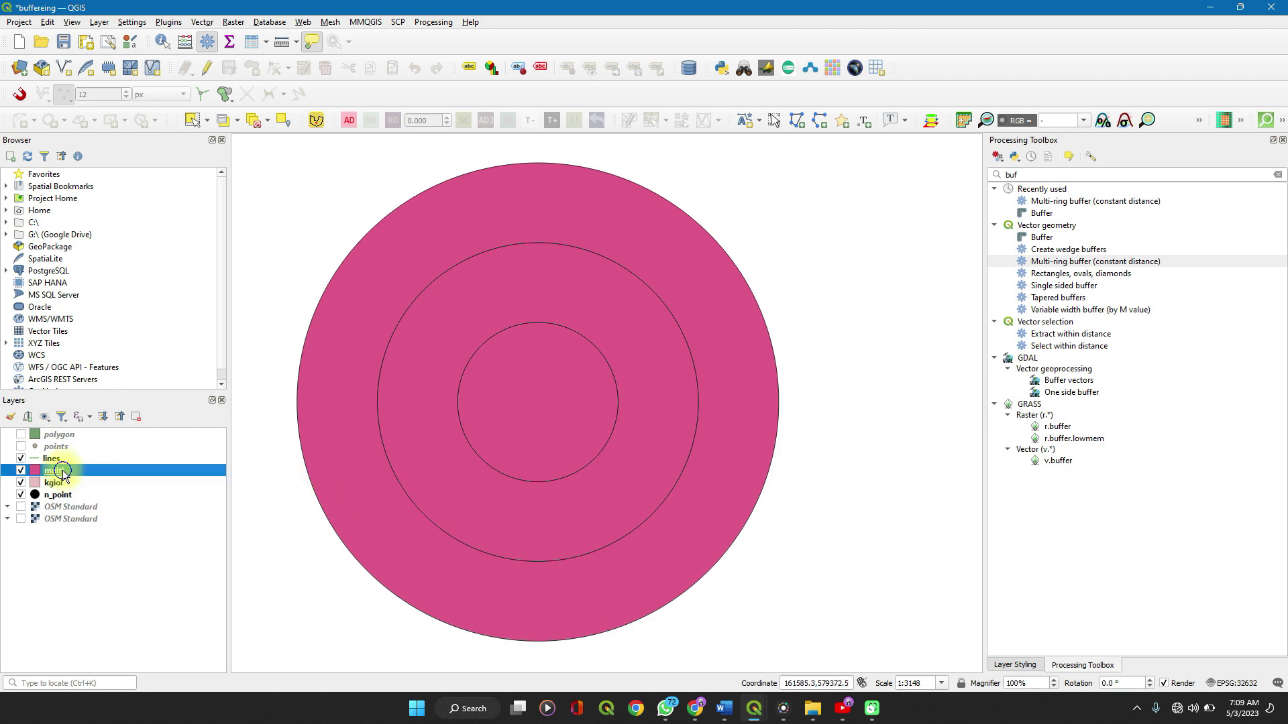
right_click(64, 474)
left_click(81, 461)
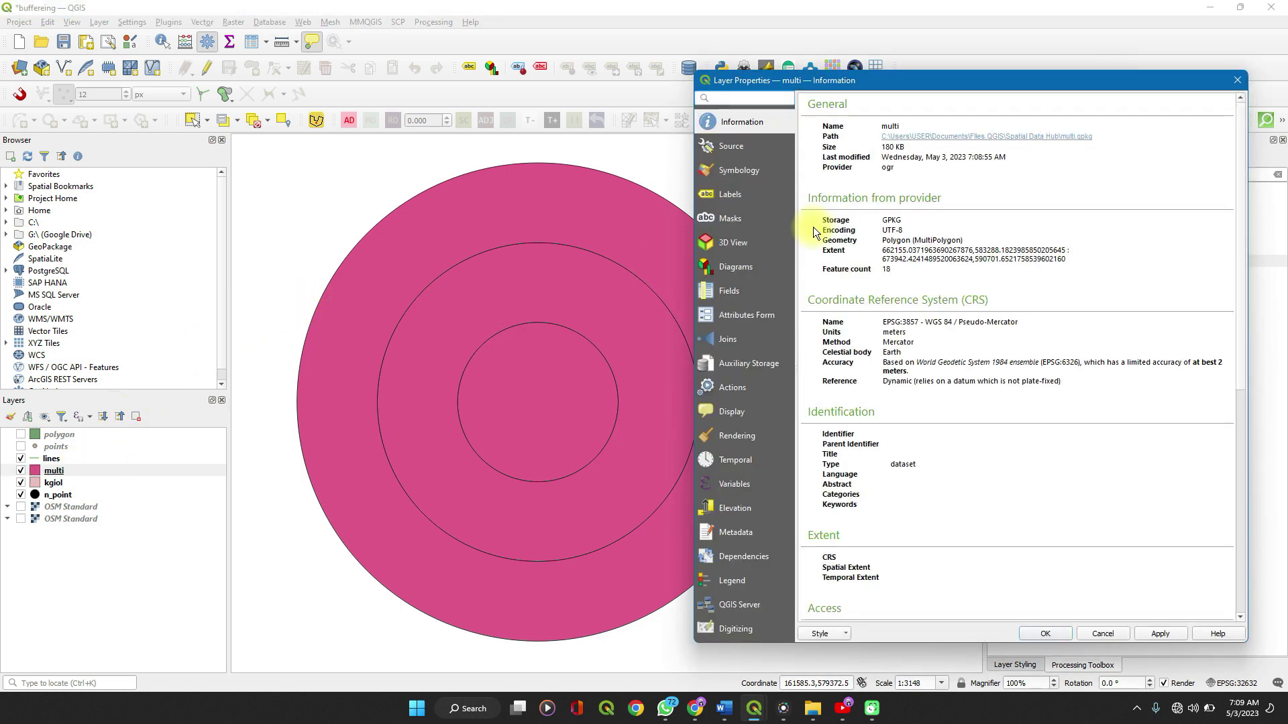
left_click(740, 173)
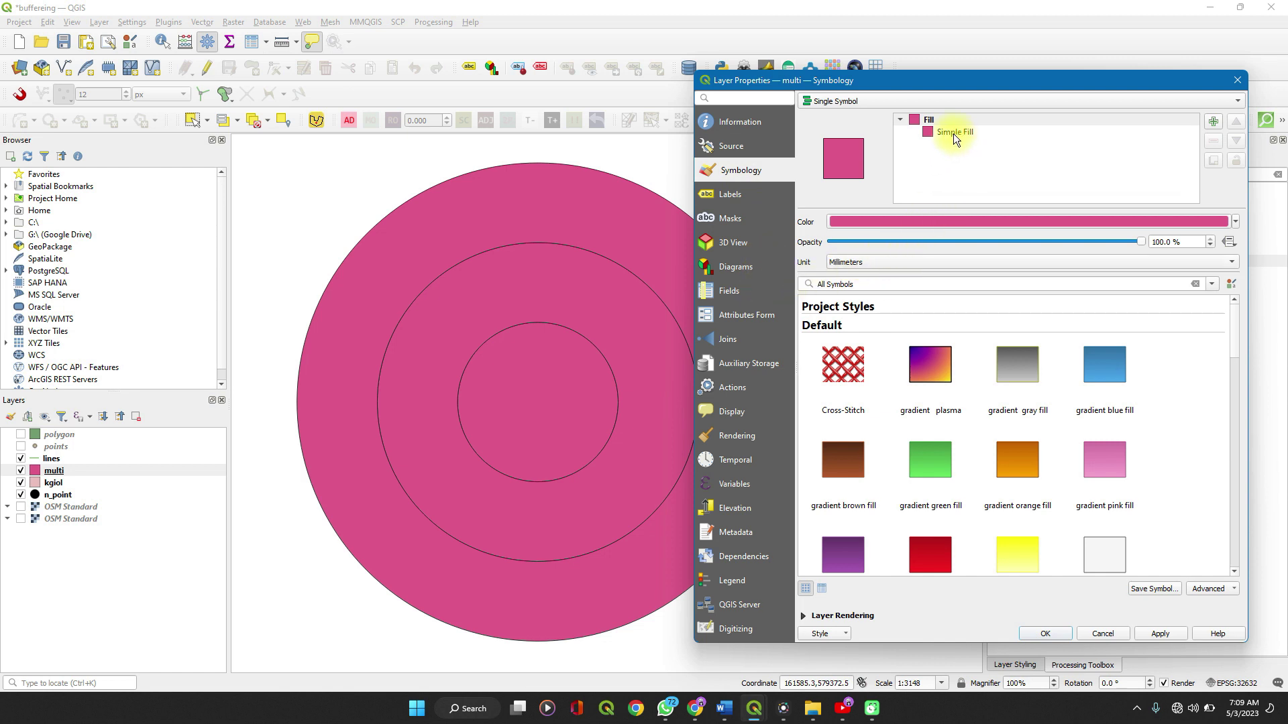
left_click(863, 98)
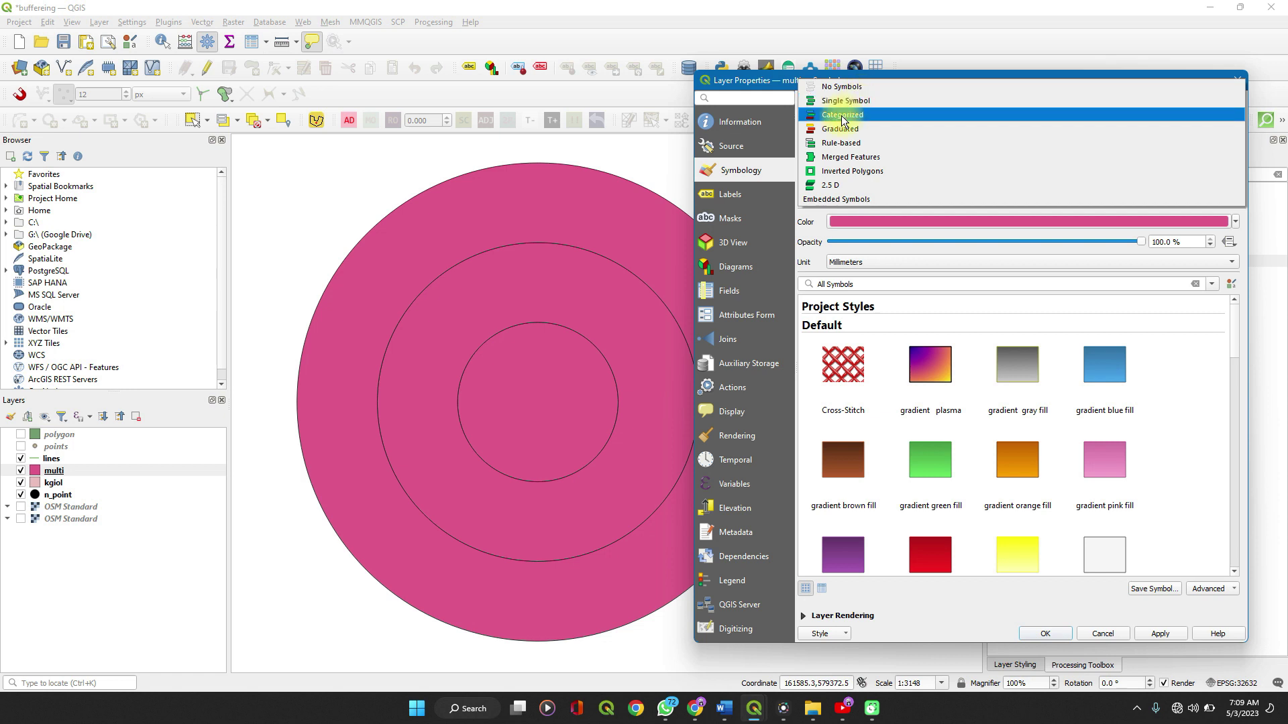
left_click(841, 116)
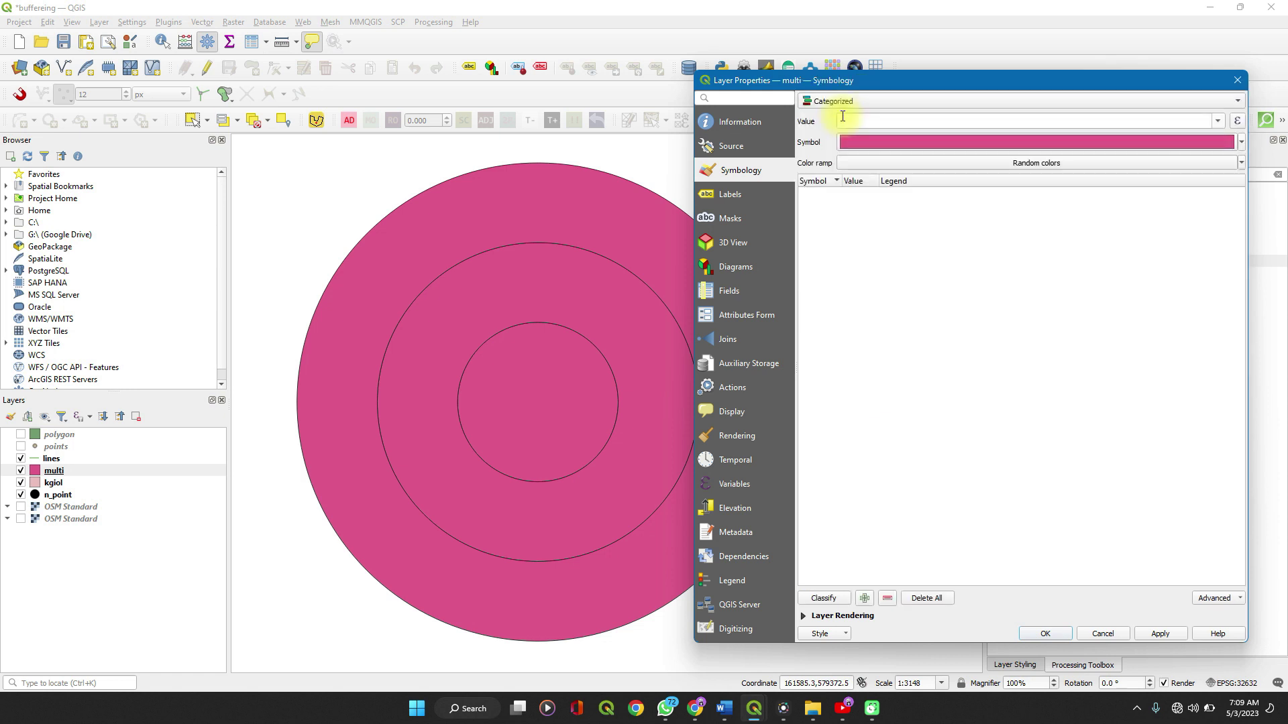
left_click(1216, 122)
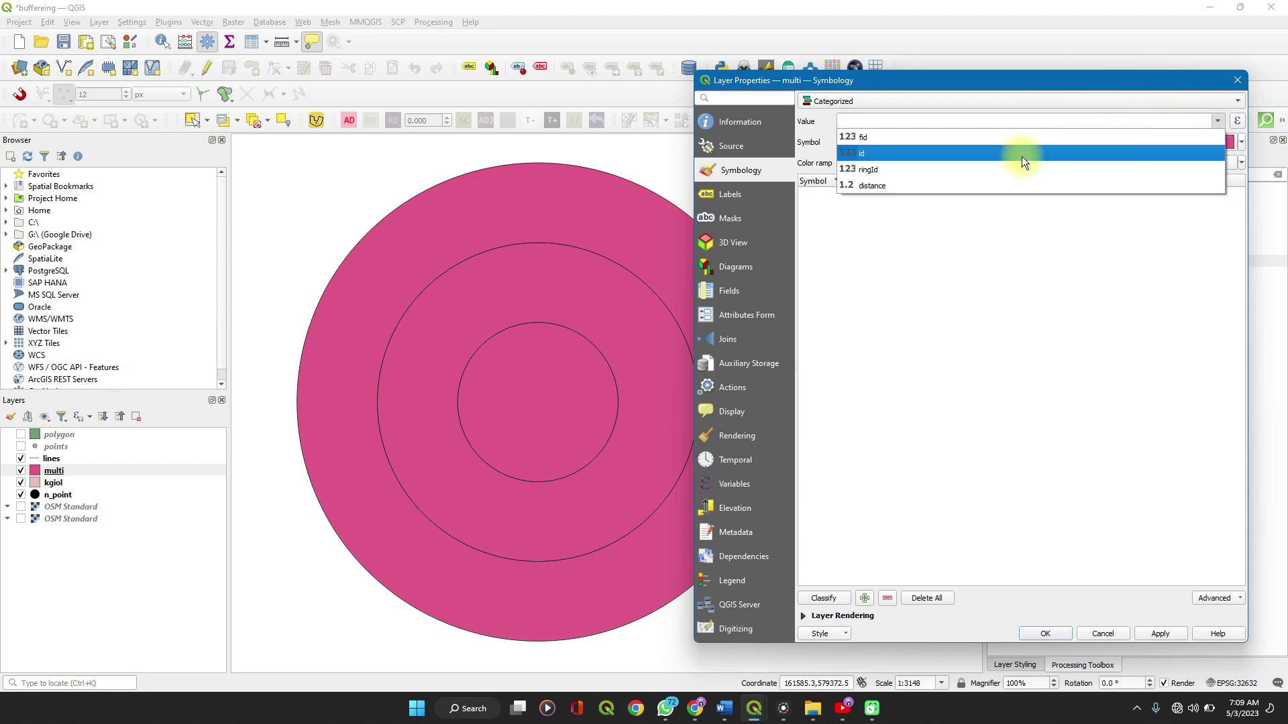
left_click(895, 187)
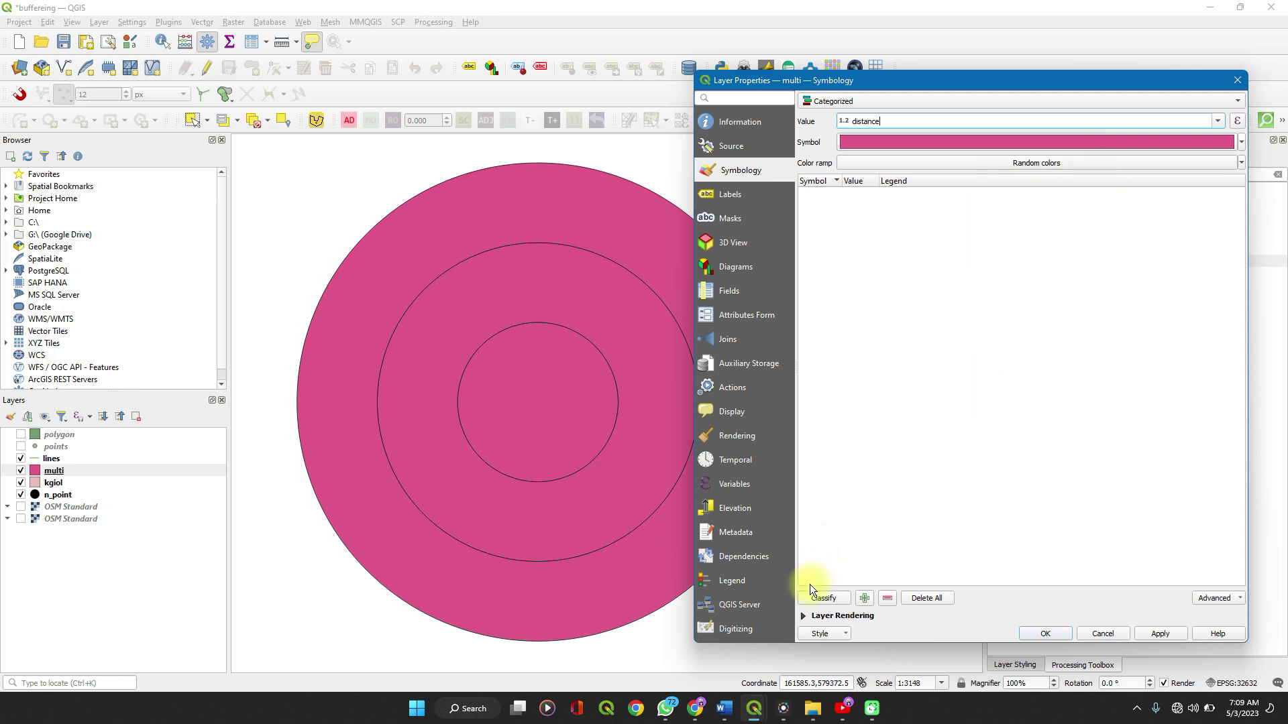
left_click(821, 596)
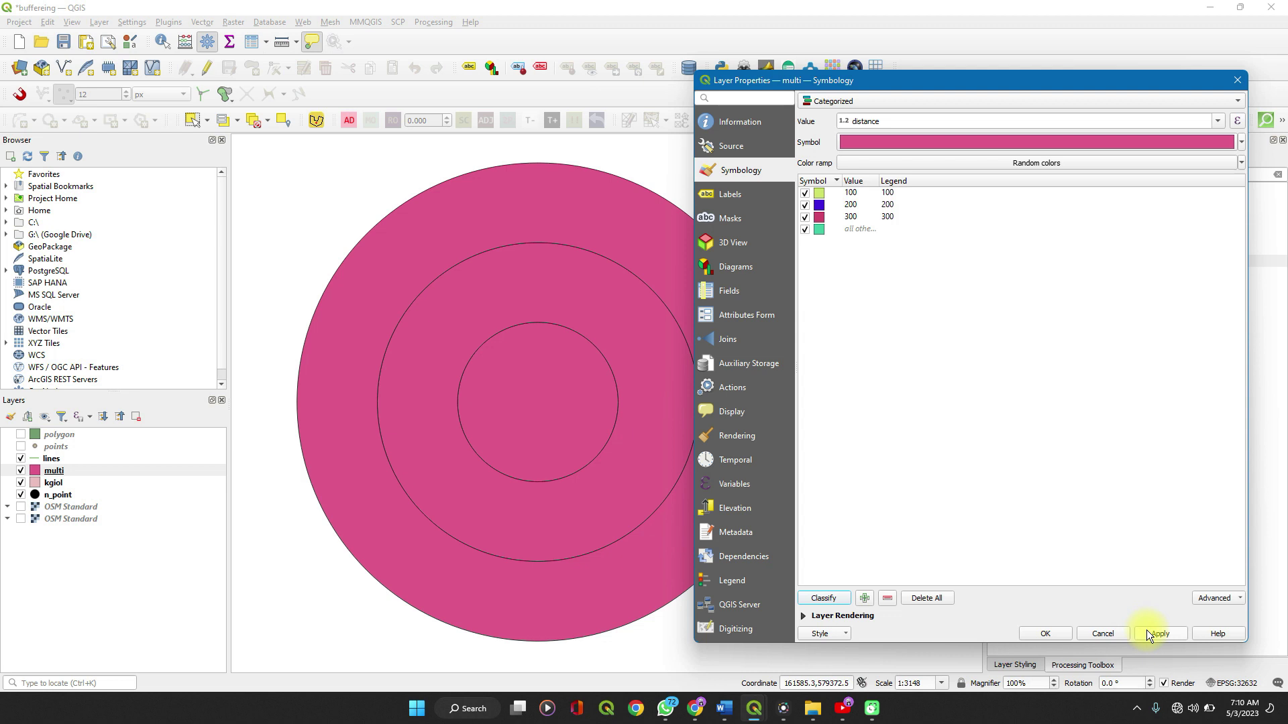
left_click(1157, 633)
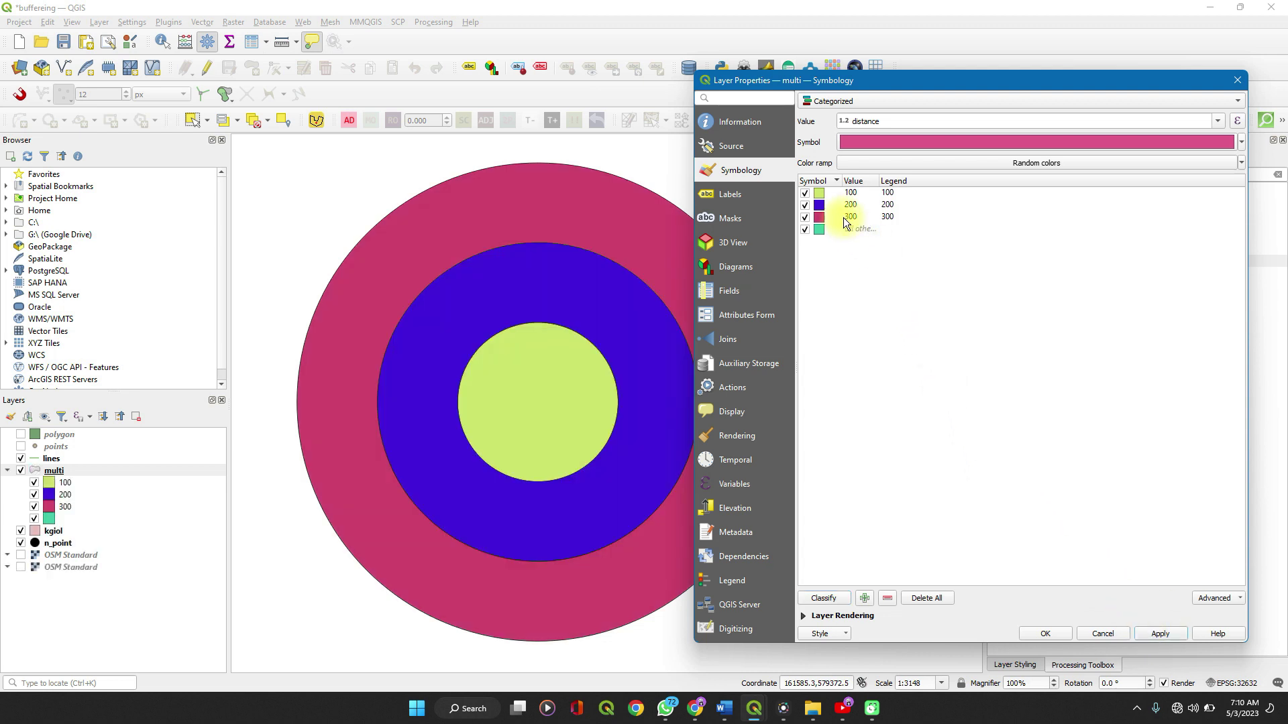
left_click(816, 206)
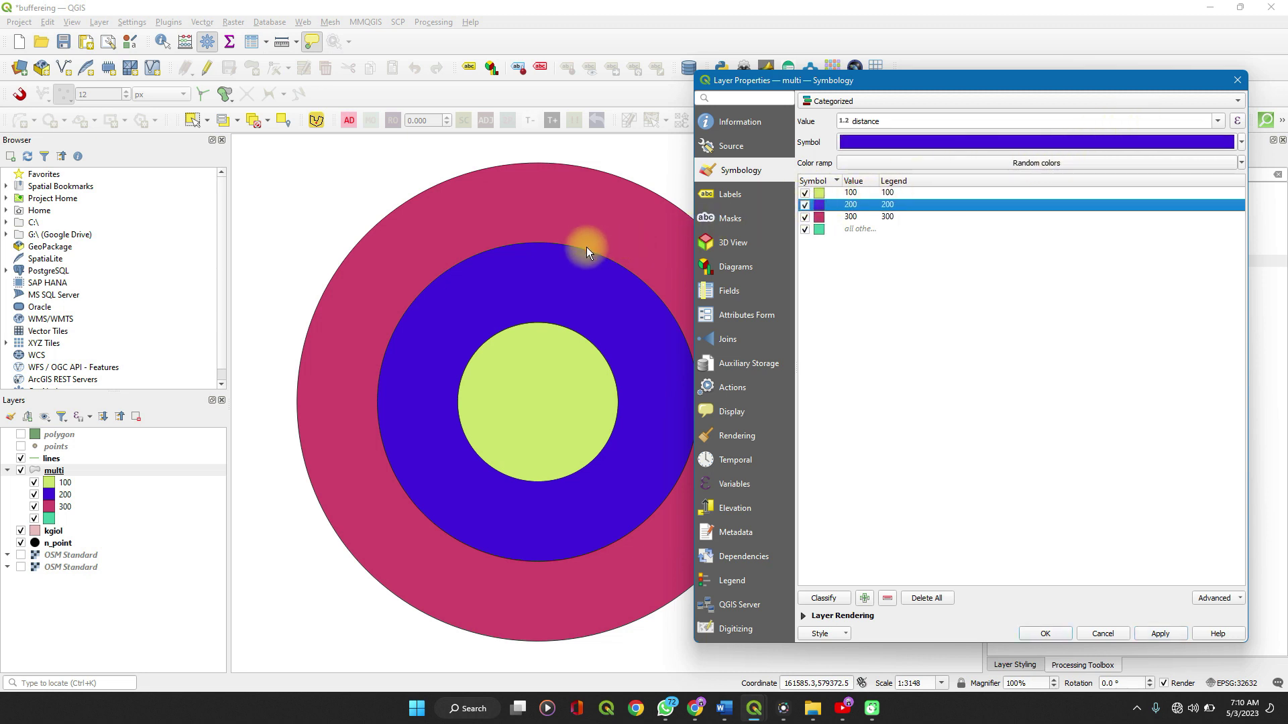
Enable single labels on the multi layer using the distance field as the label value.
left_click(720, 195)
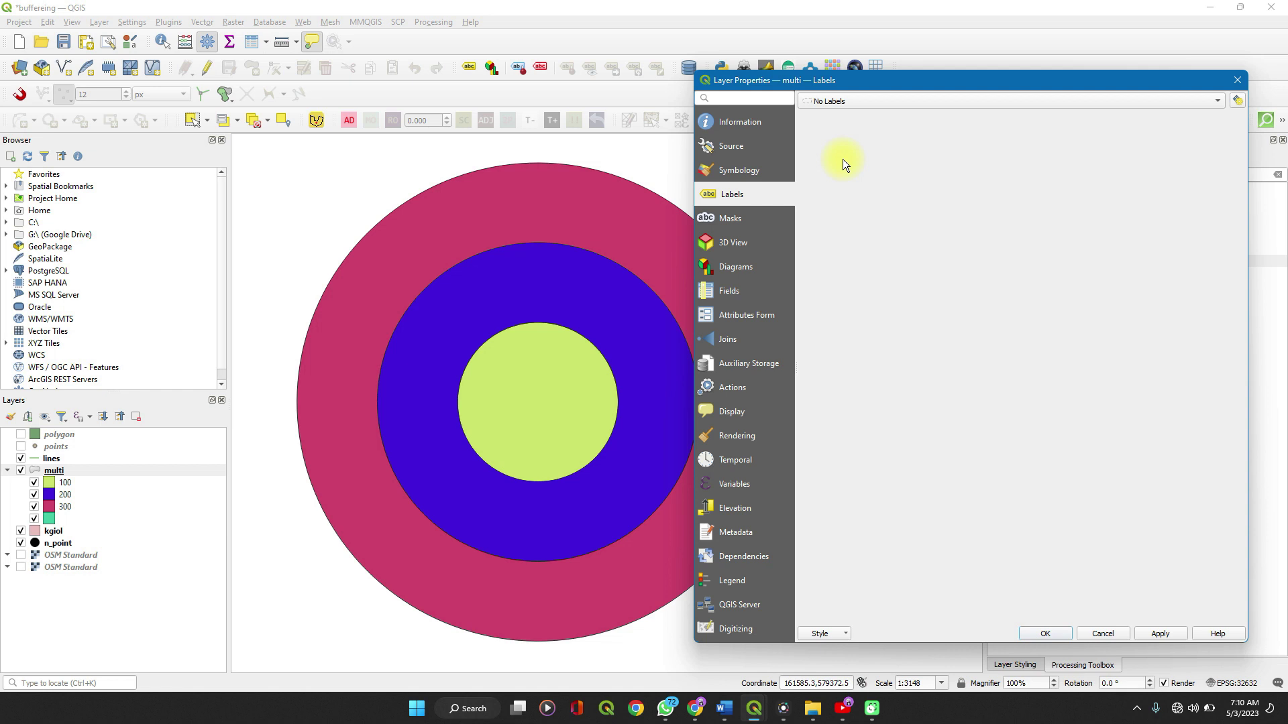
left_click(869, 100)
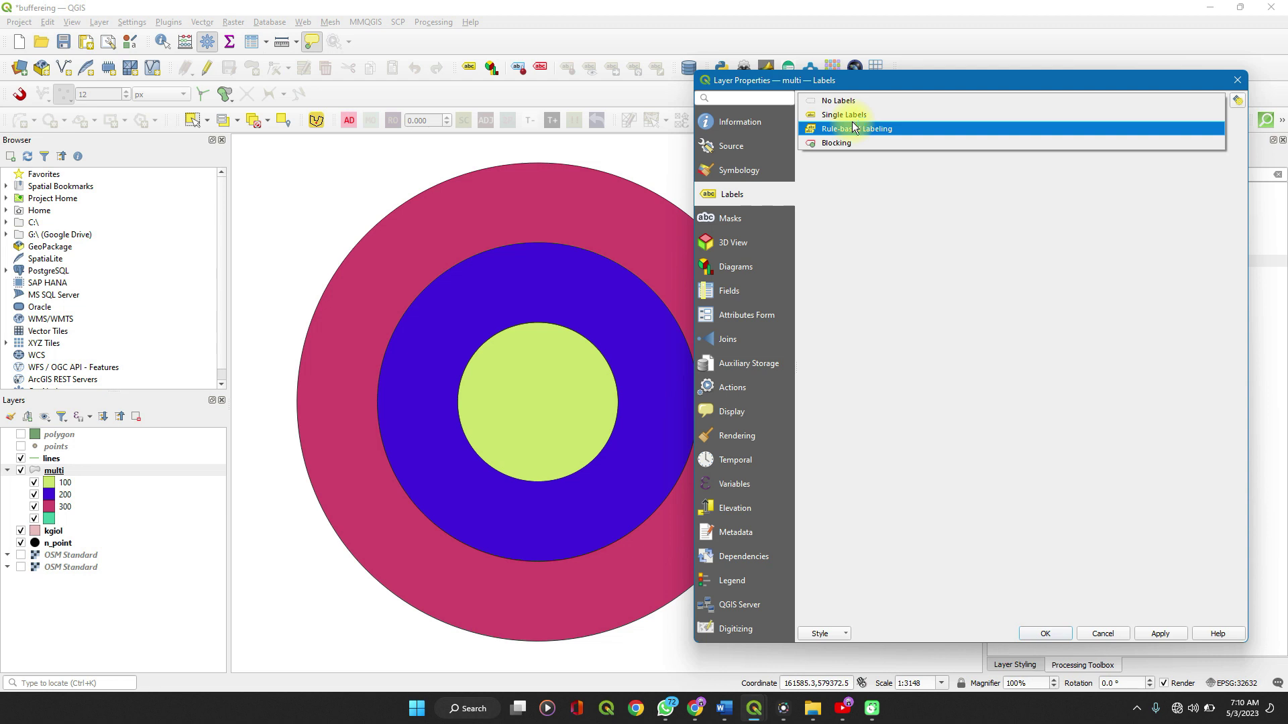
key("Escape")
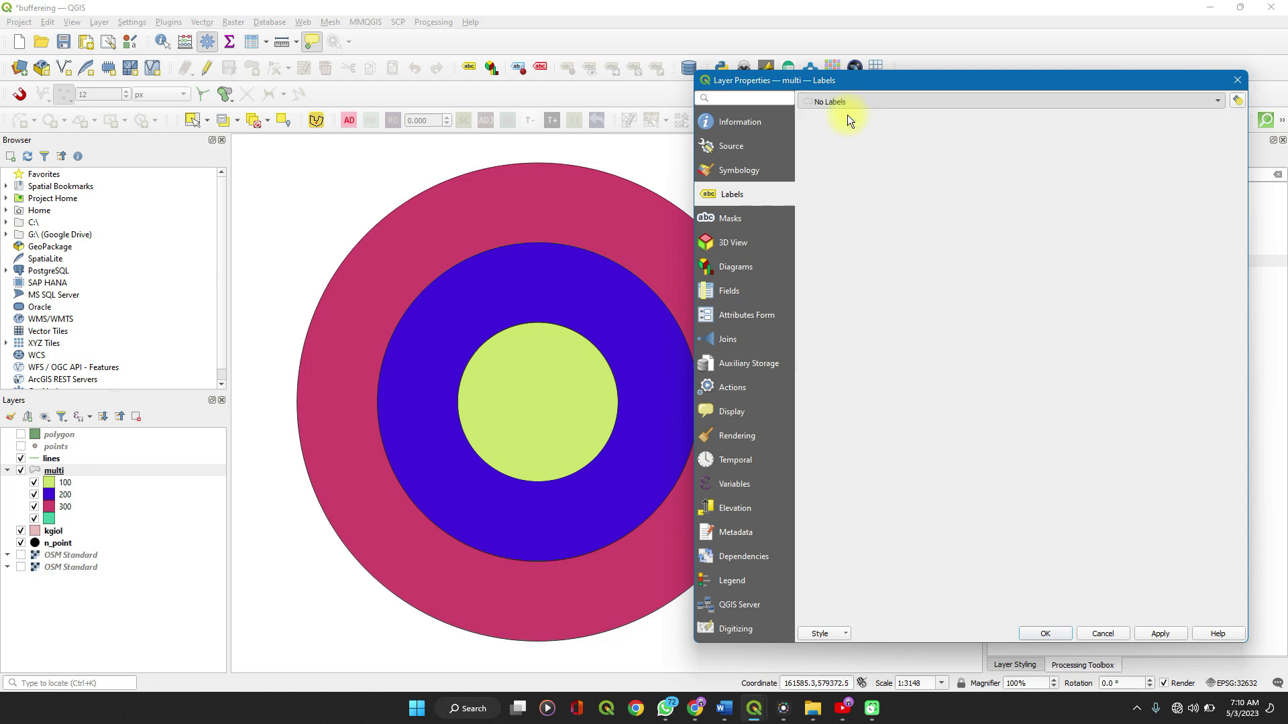
key("Down")
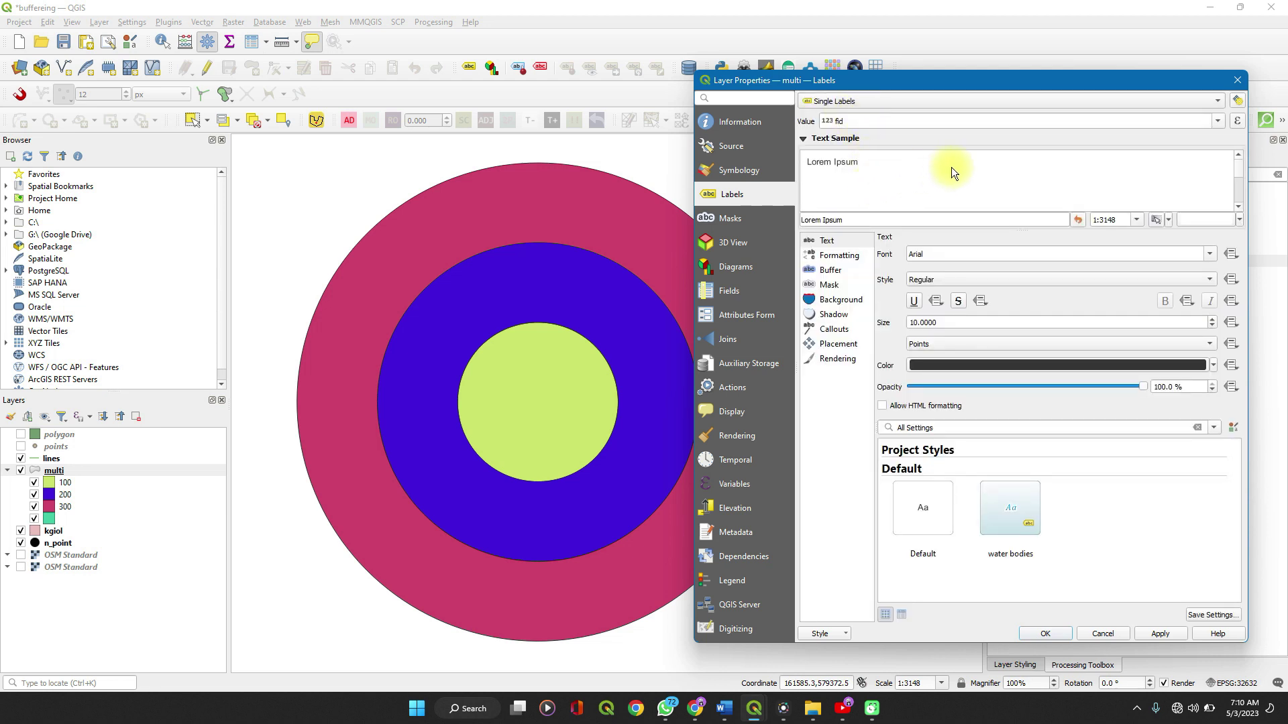
left_click(1216, 120)
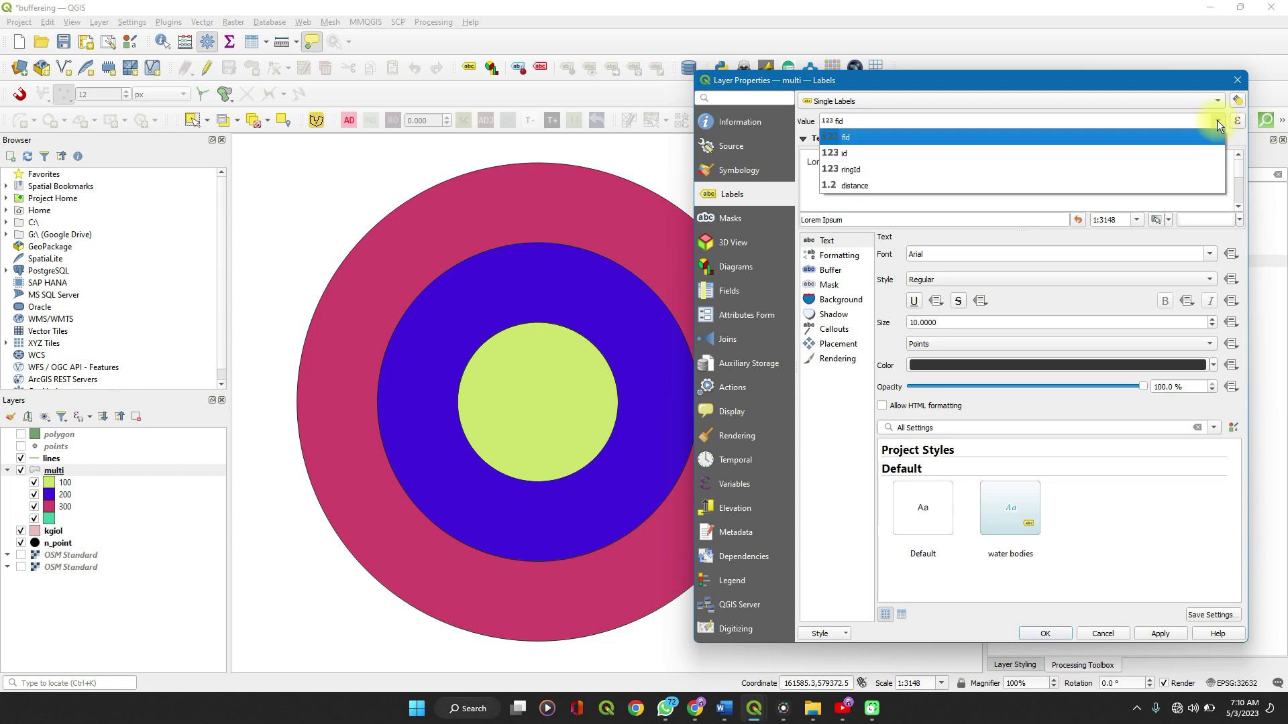
left_click(1041, 185)
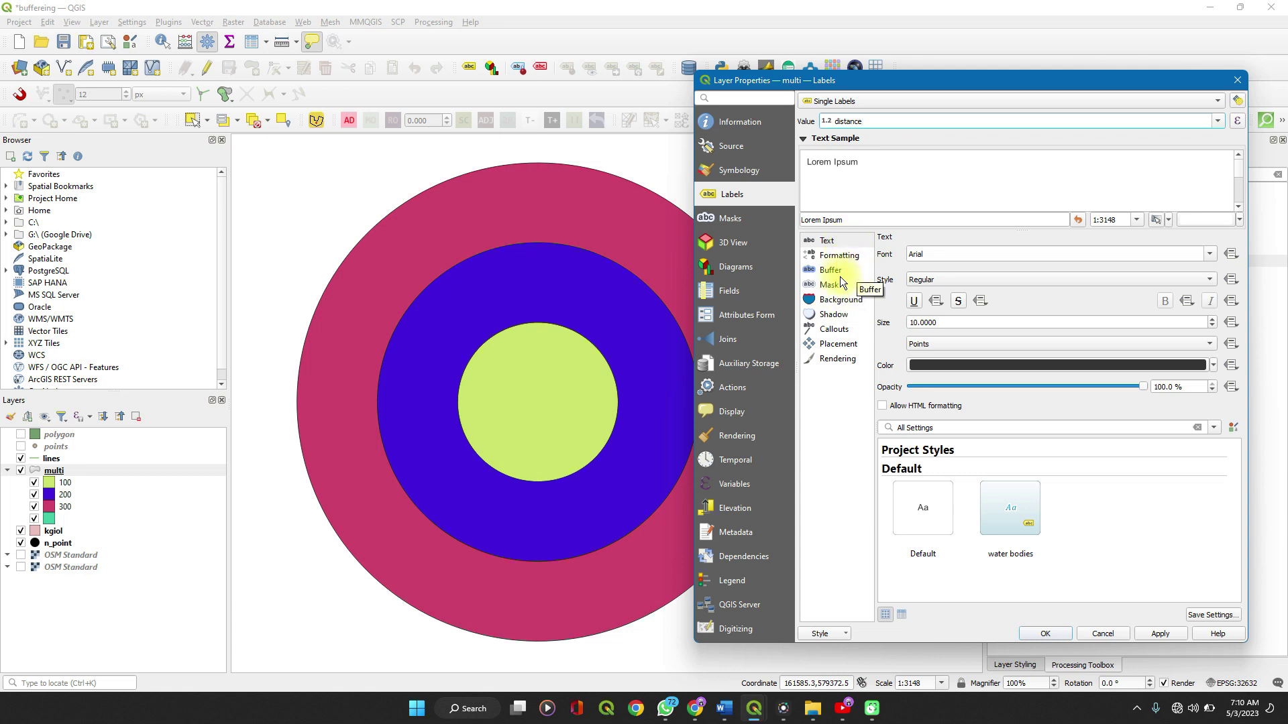
Set the label placement mode to Free (Angled) for the multi layer and apply it.
left_click(827, 345)
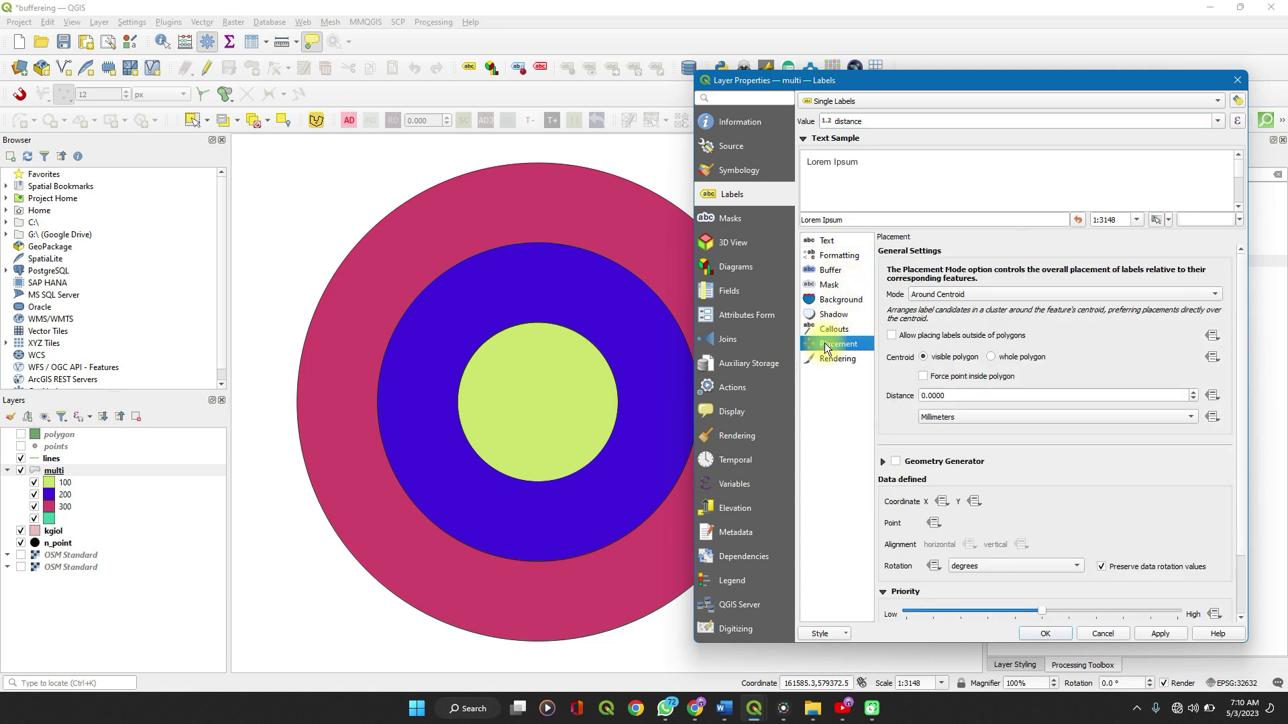
left_click(980, 297)
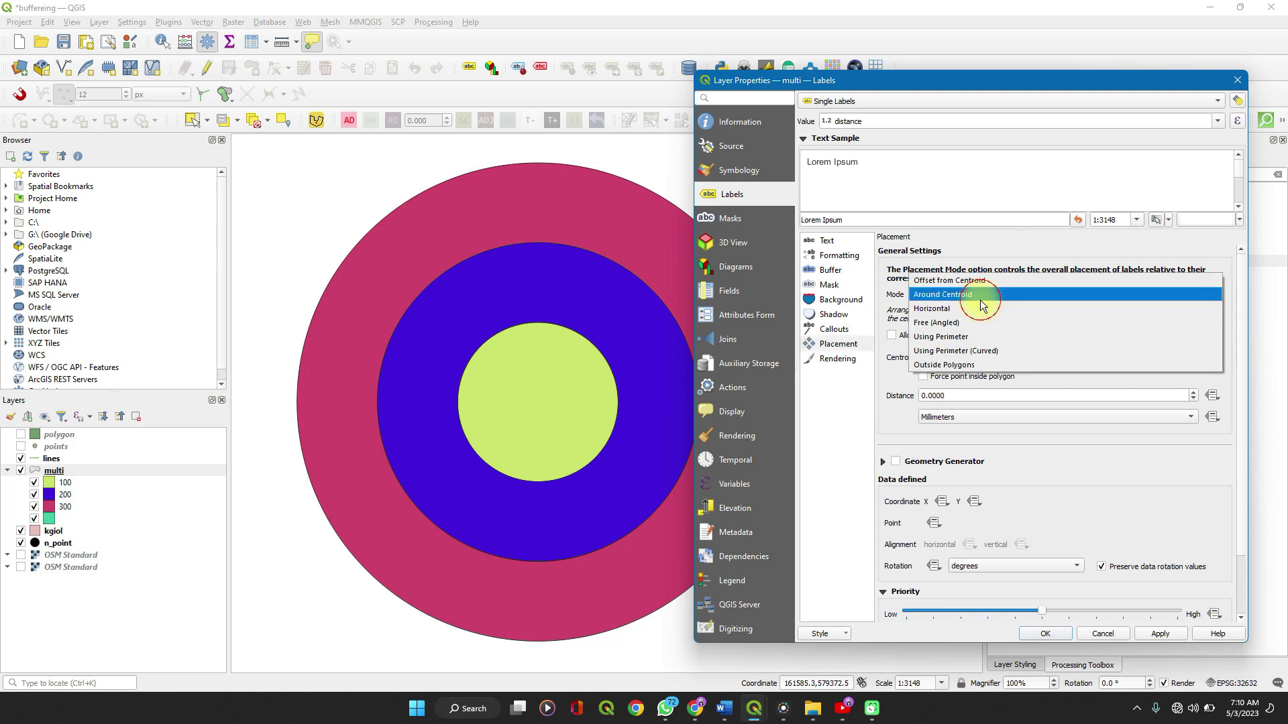
left_click(922, 323)
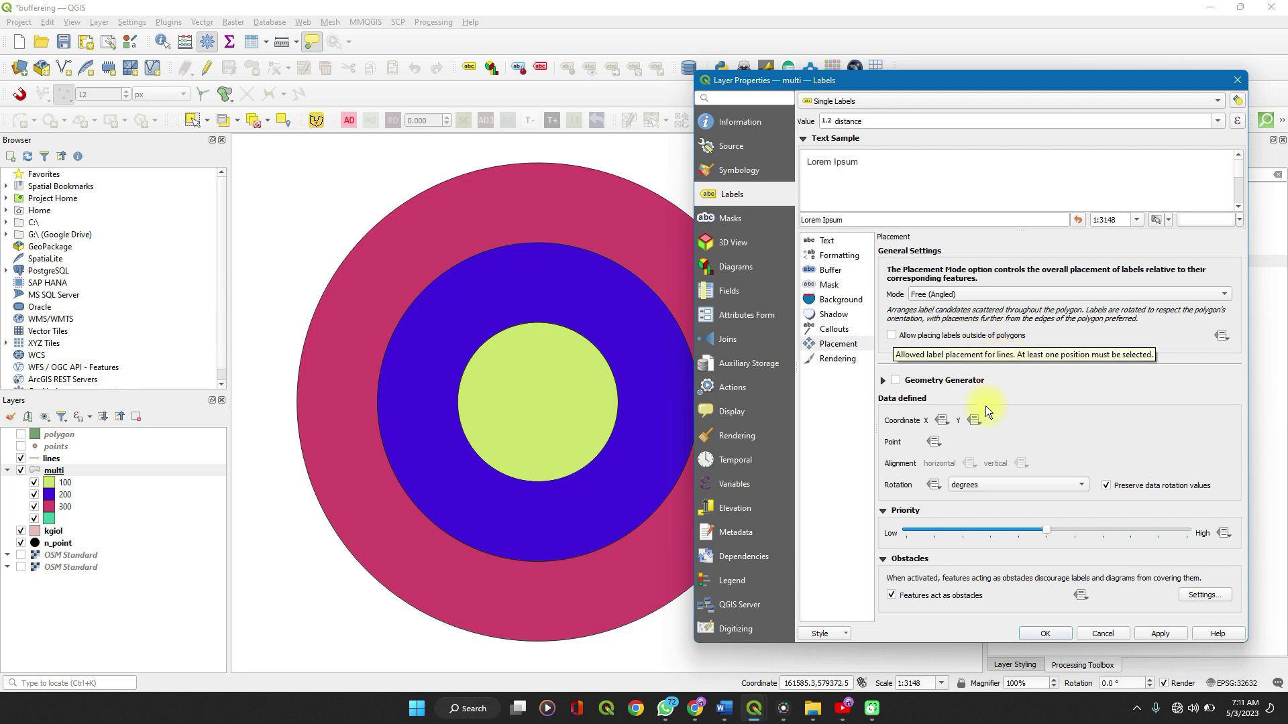
left_click(1161, 634)
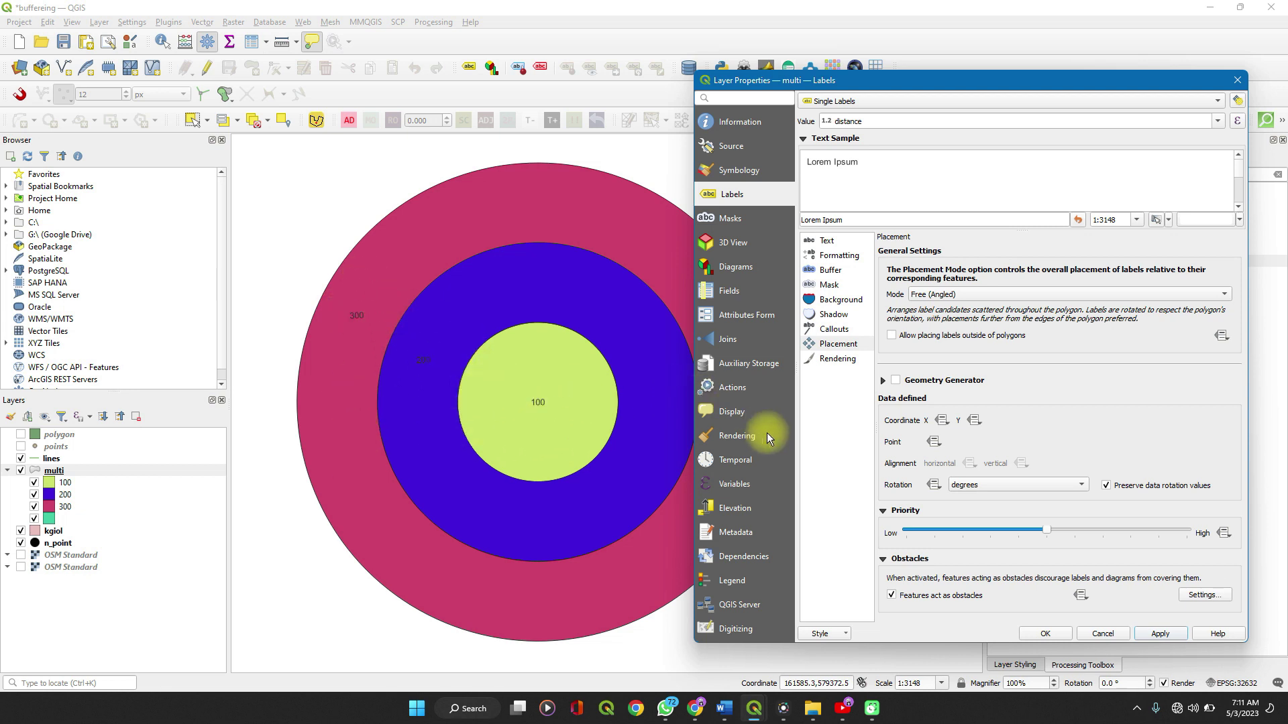
Set the multi layer's label text size to 100 points and apply it.
left_click(835, 244)
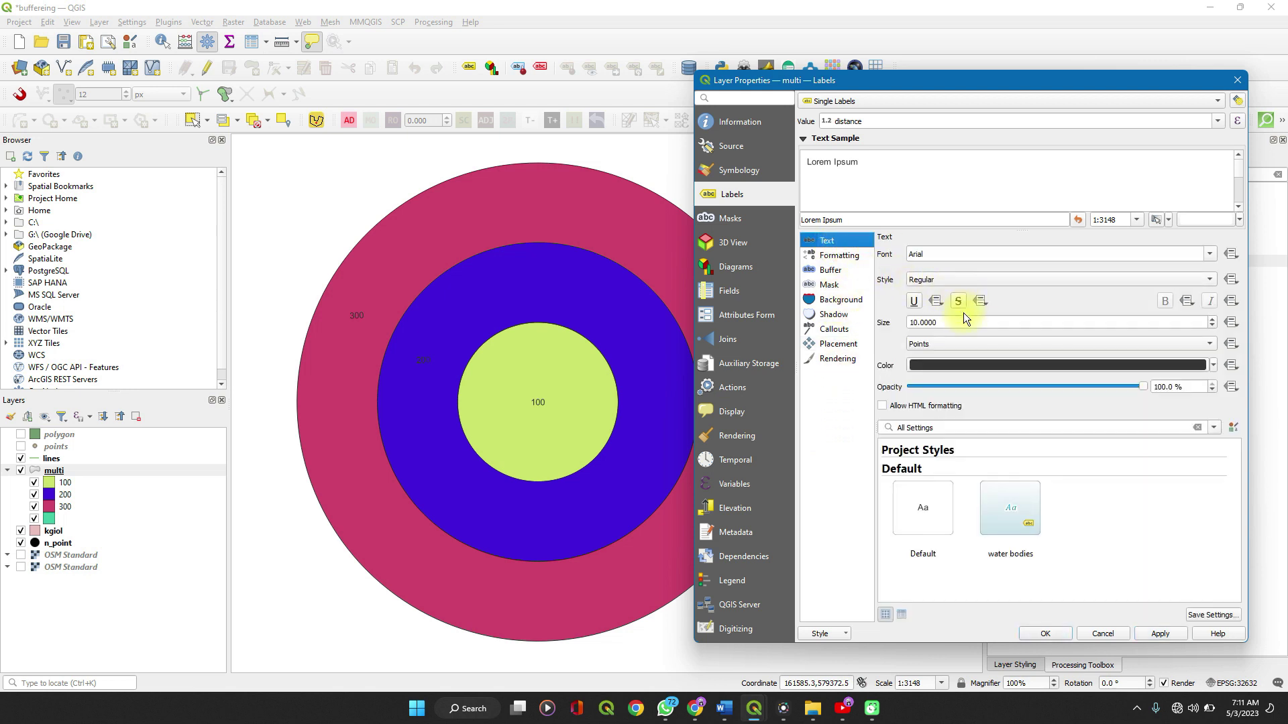
left_click(912, 325)
type("0")
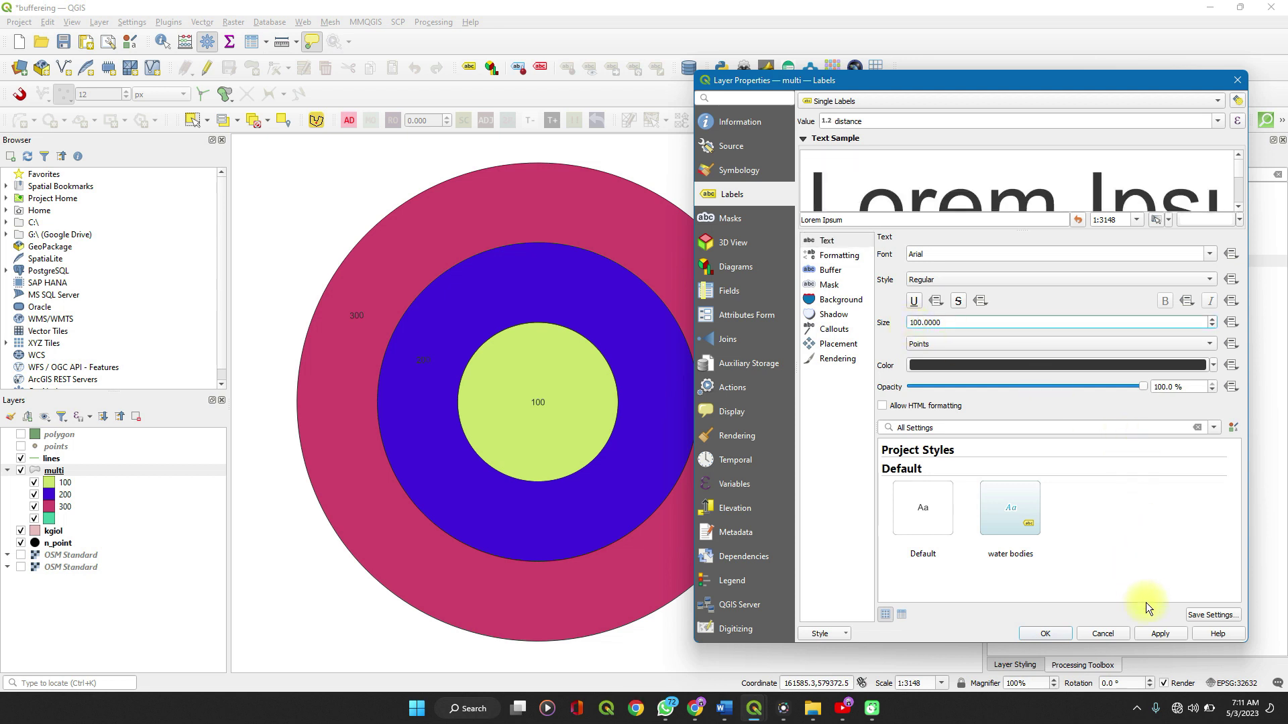
left_click(1149, 630)
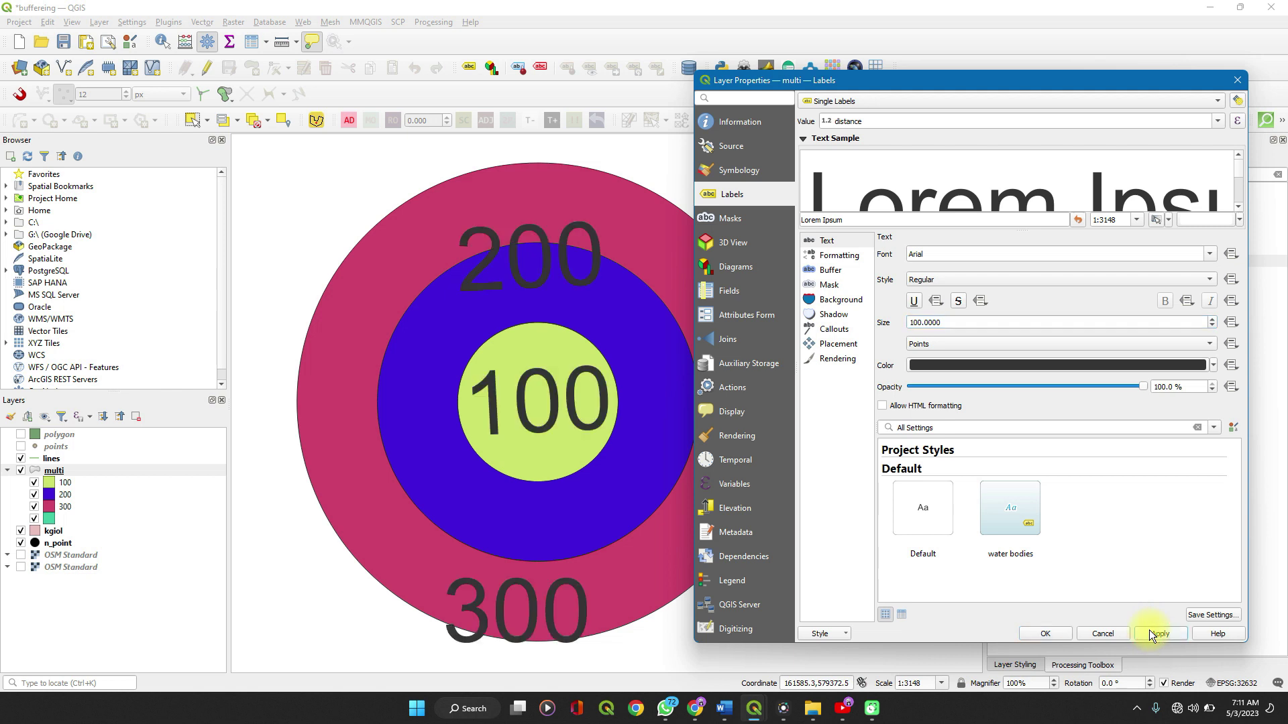
Set the multi layer's label text size to 30 points and apply it.
left_click(920, 321)
key("BackSpace")
key("BackSpace")
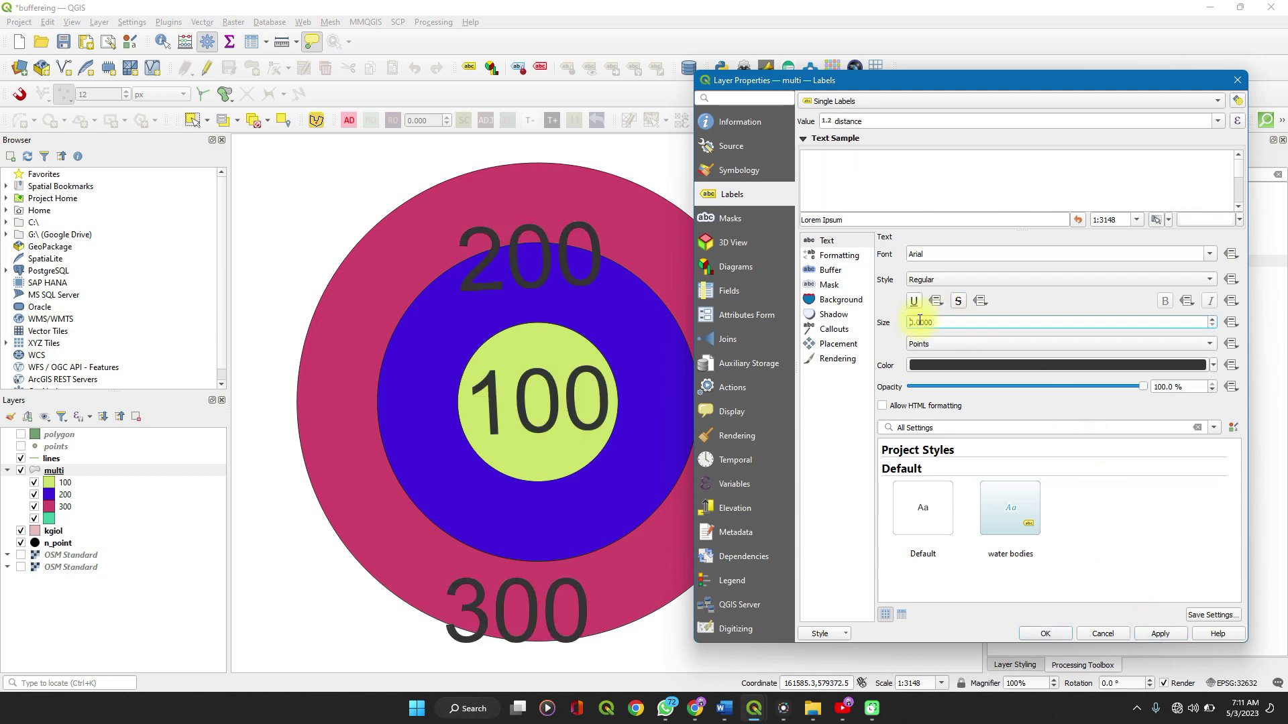
type("3")
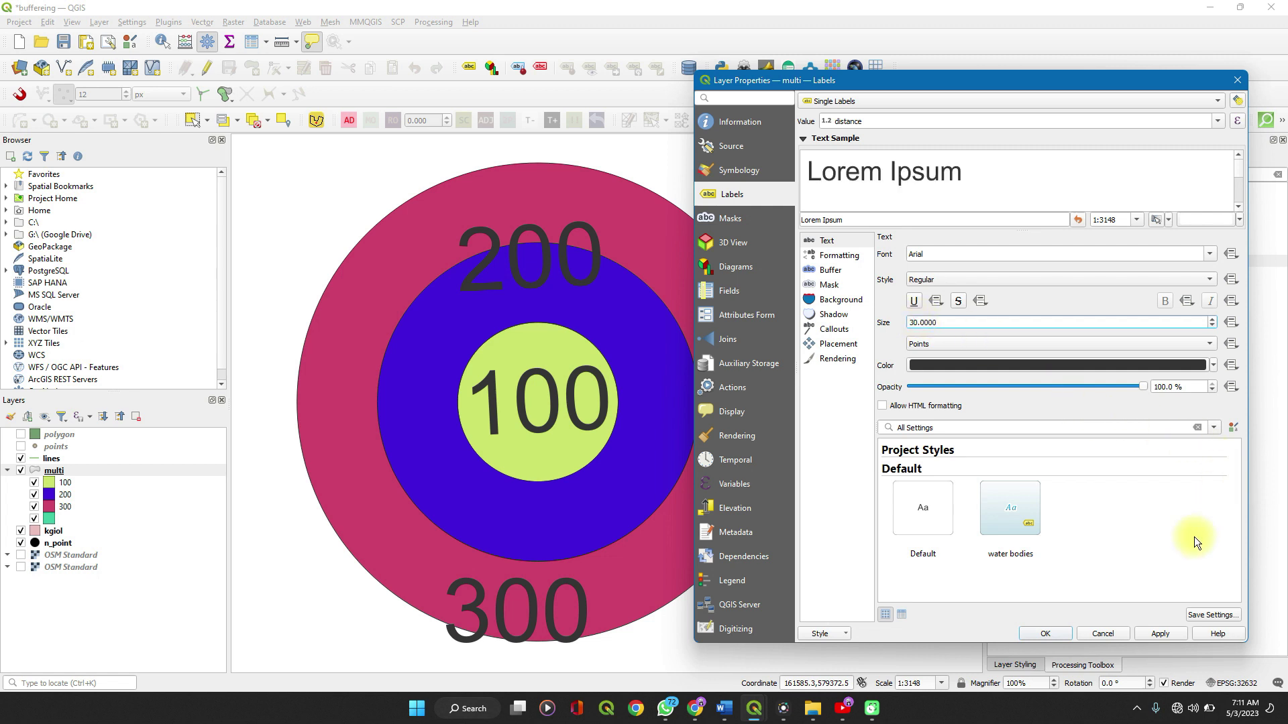
left_click(1155, 634)
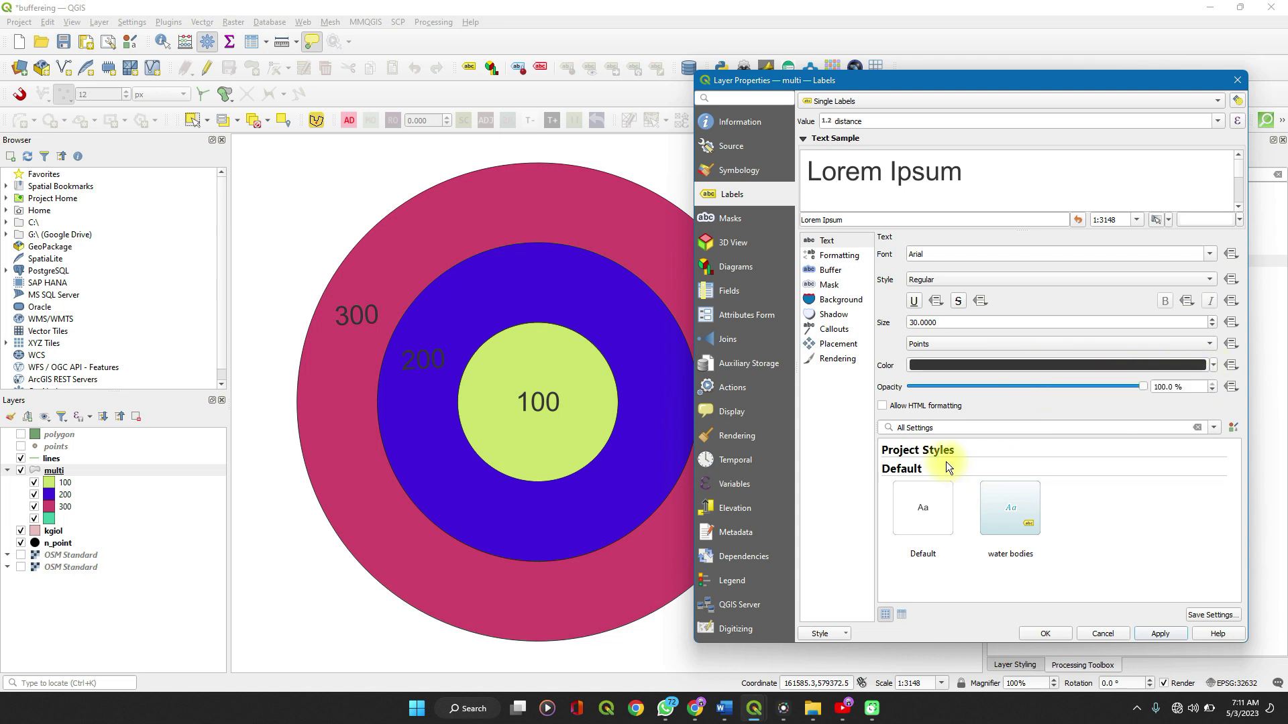
Enable the text buffer for the multi layer's distance labels and apply it.
left_click(829, 269)
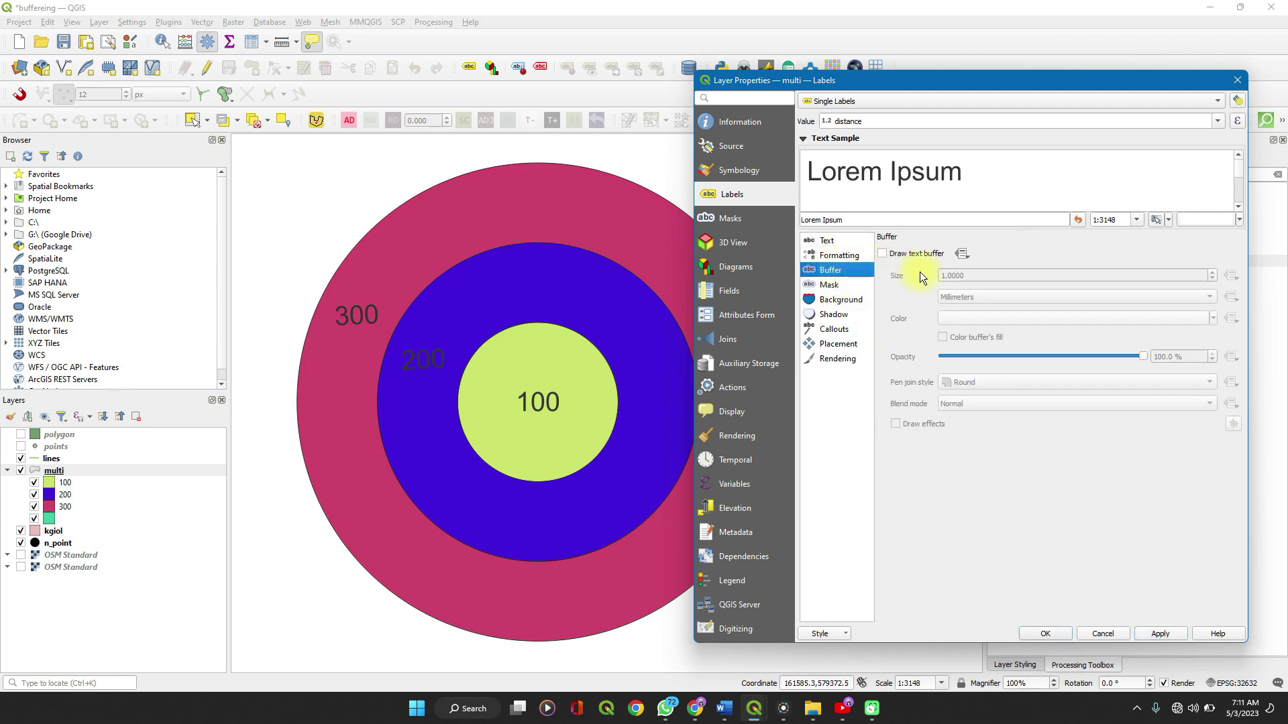
left_click(883, 254)
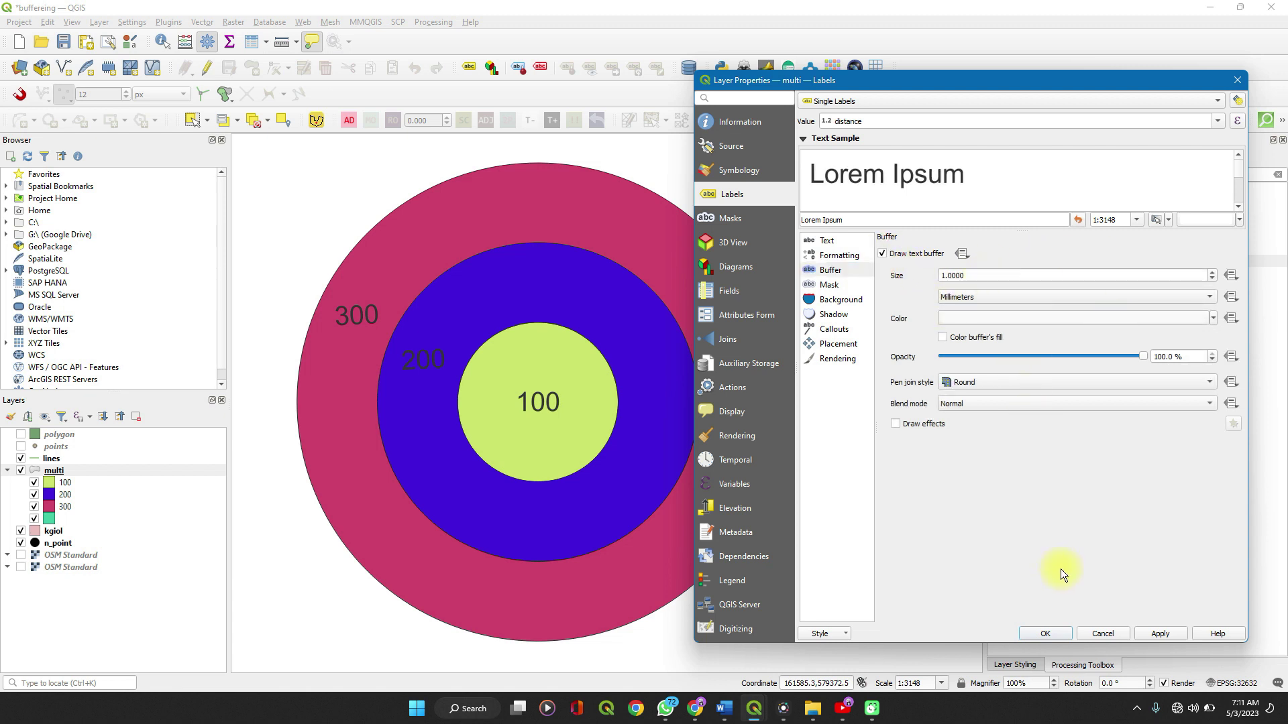
left_click(1150, 634)
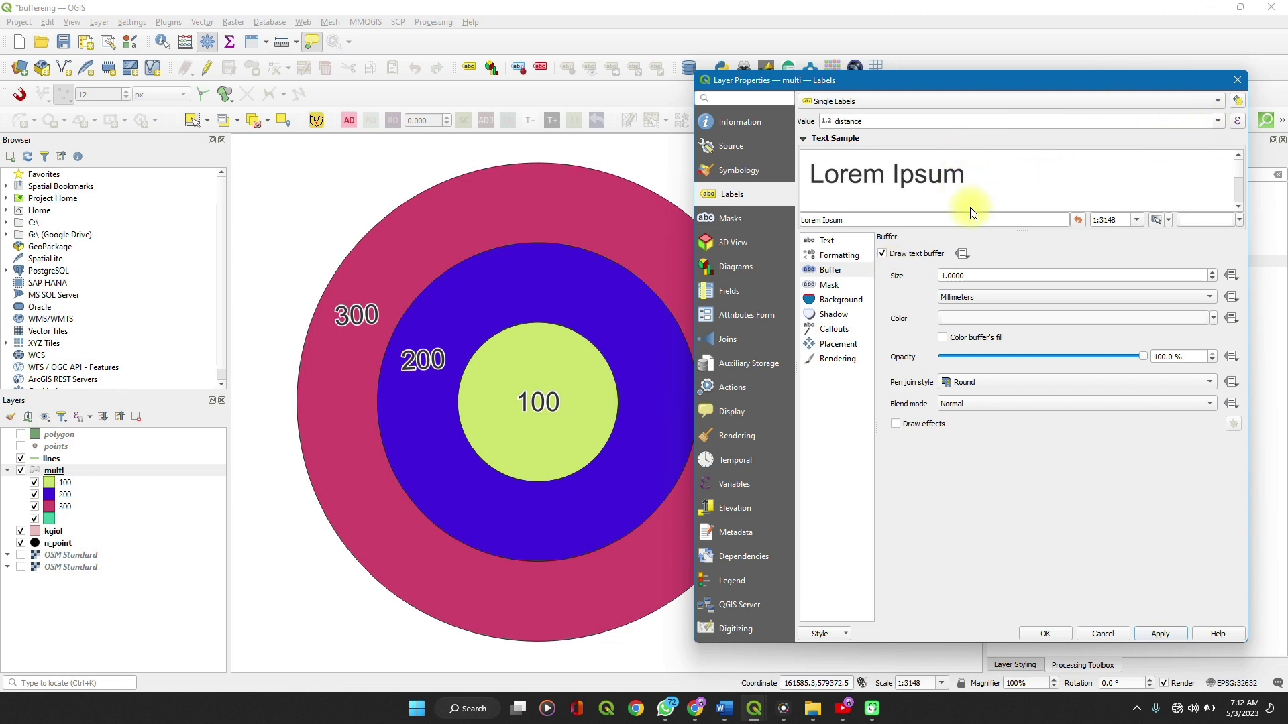
left_click(1233, 678)
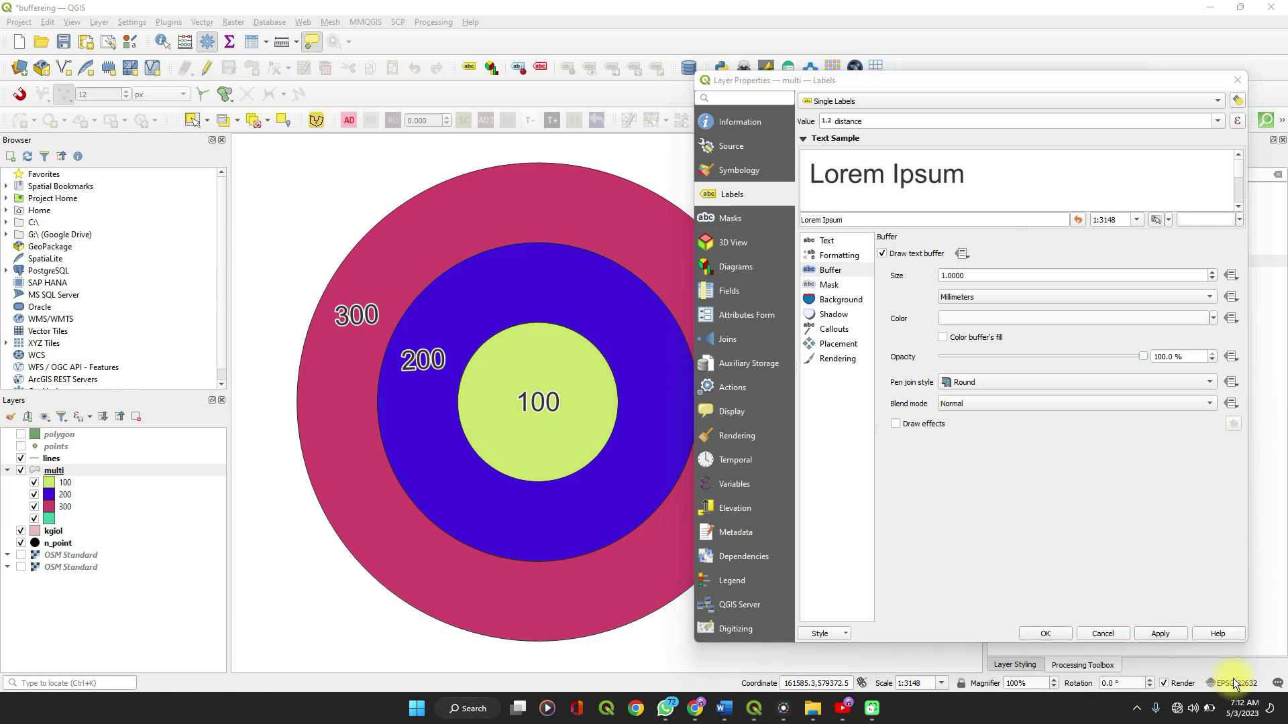